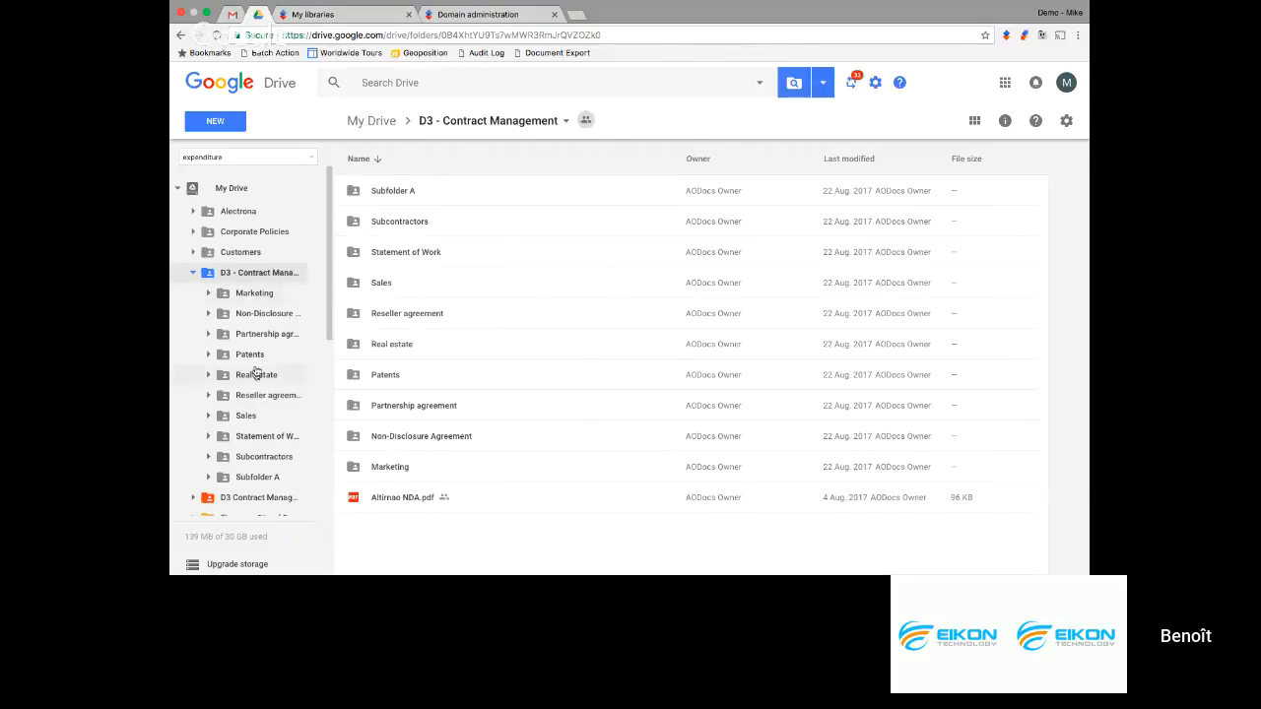
Create a Google Docs document titled "Eikon technology" in the Sales folder of D3 - Contract Management, and close it
left_click(246, 416)
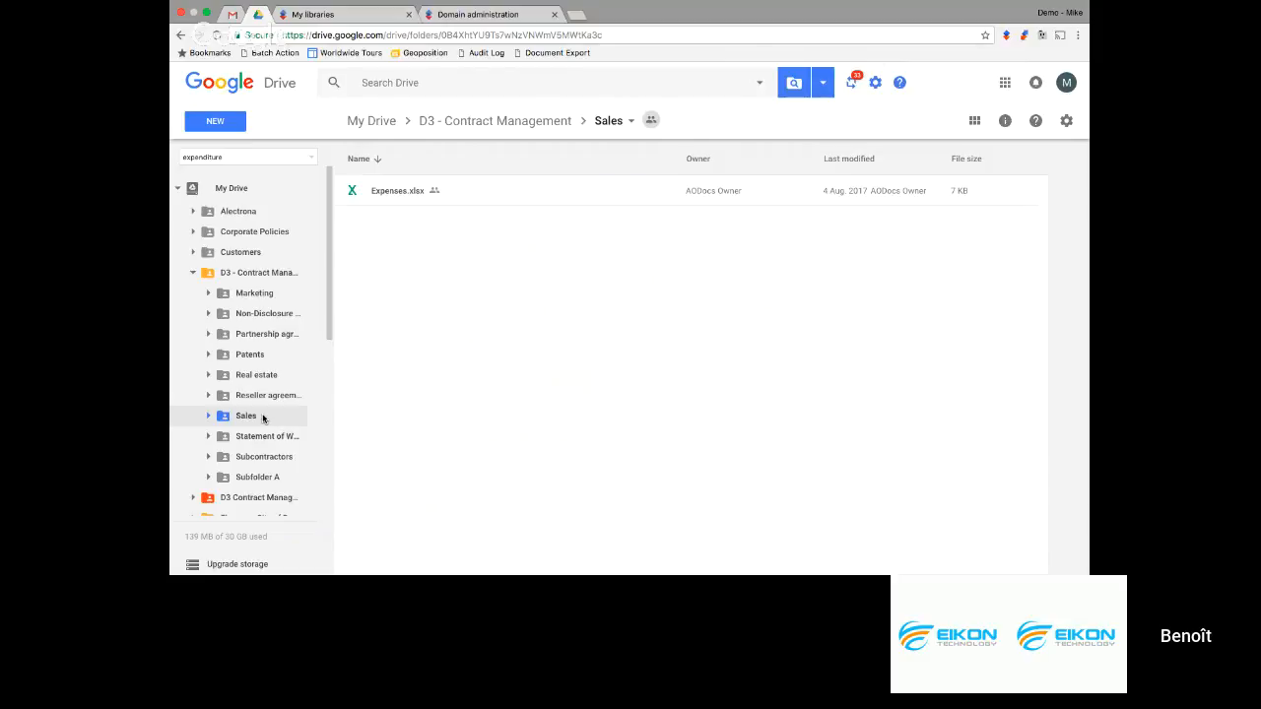
left_click(217, 128)
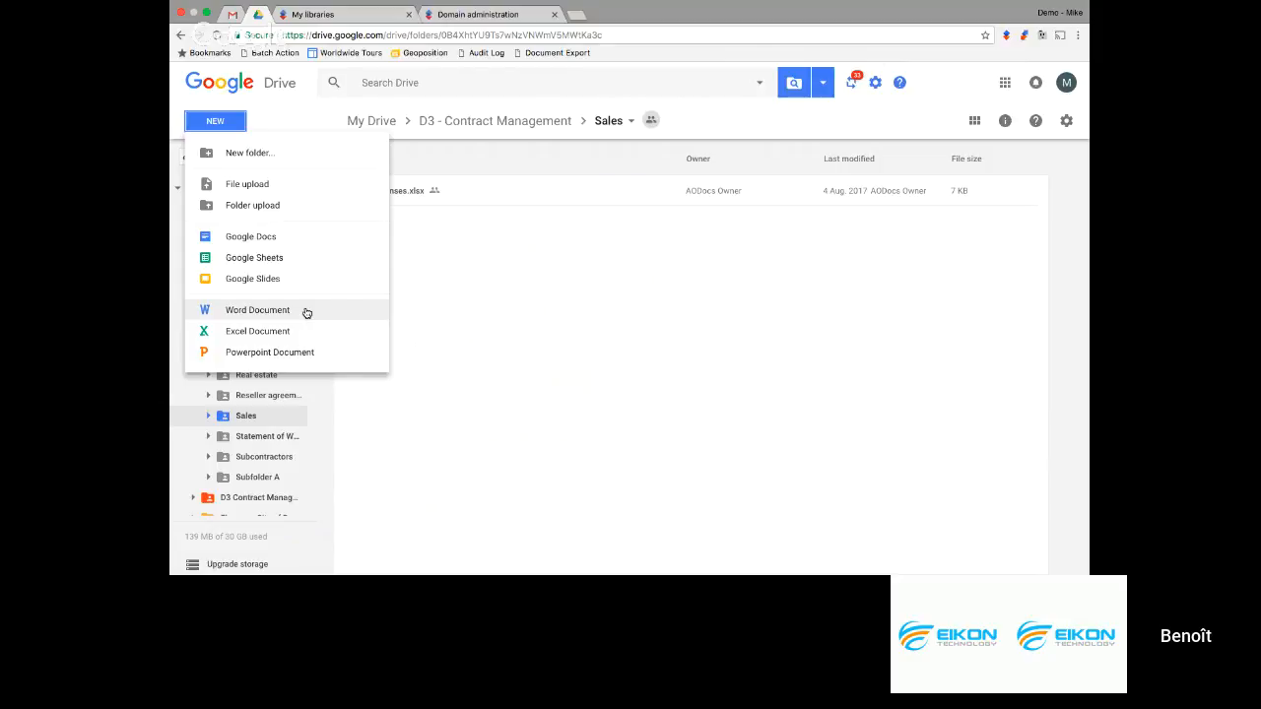
left_click(250, 238)
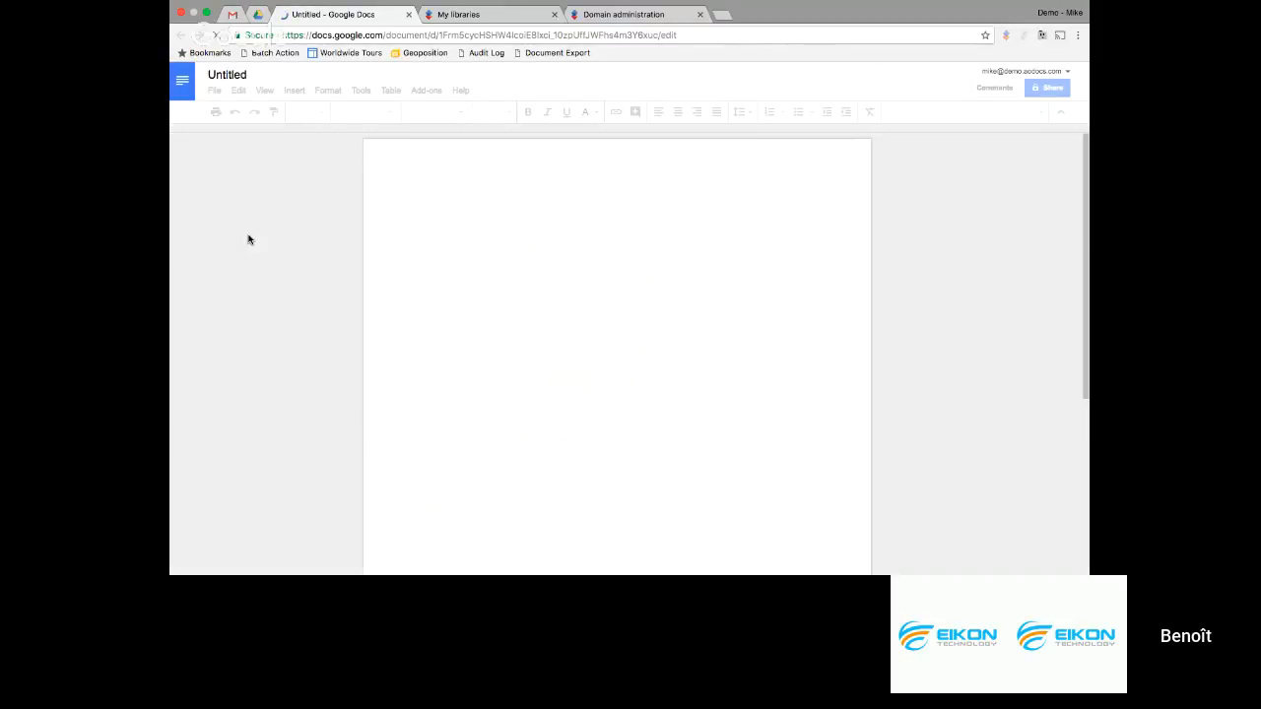
left_click(238, 78)
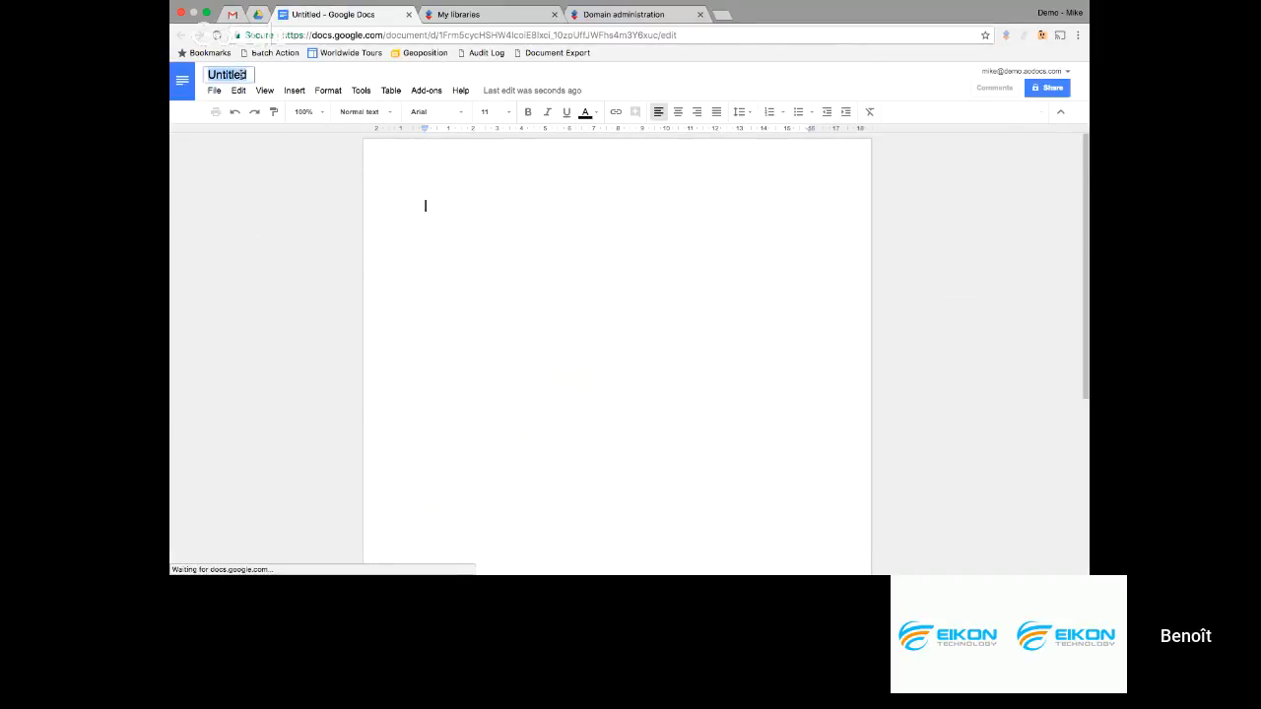
type("Eikon technology")
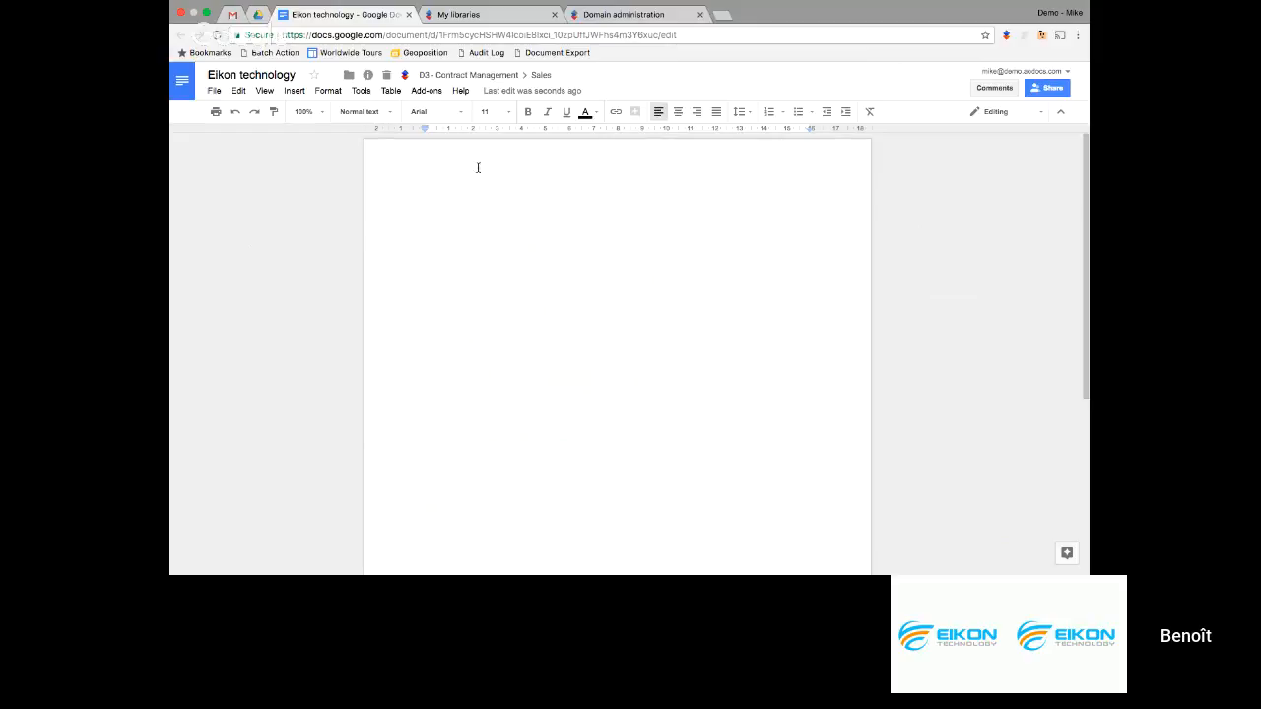
left_click(407, 15)
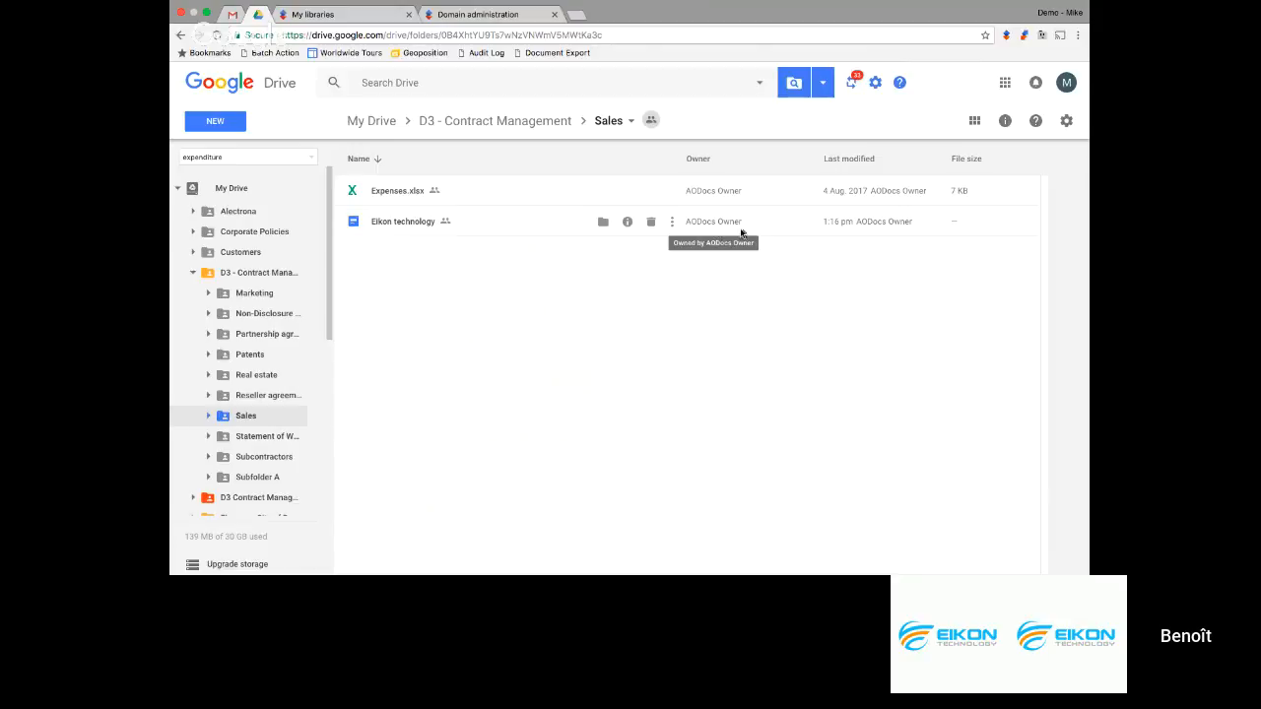
In the Eikon technology document's properties, enter the contract number and set the company to Consulting Inc
left_click(628, 223)
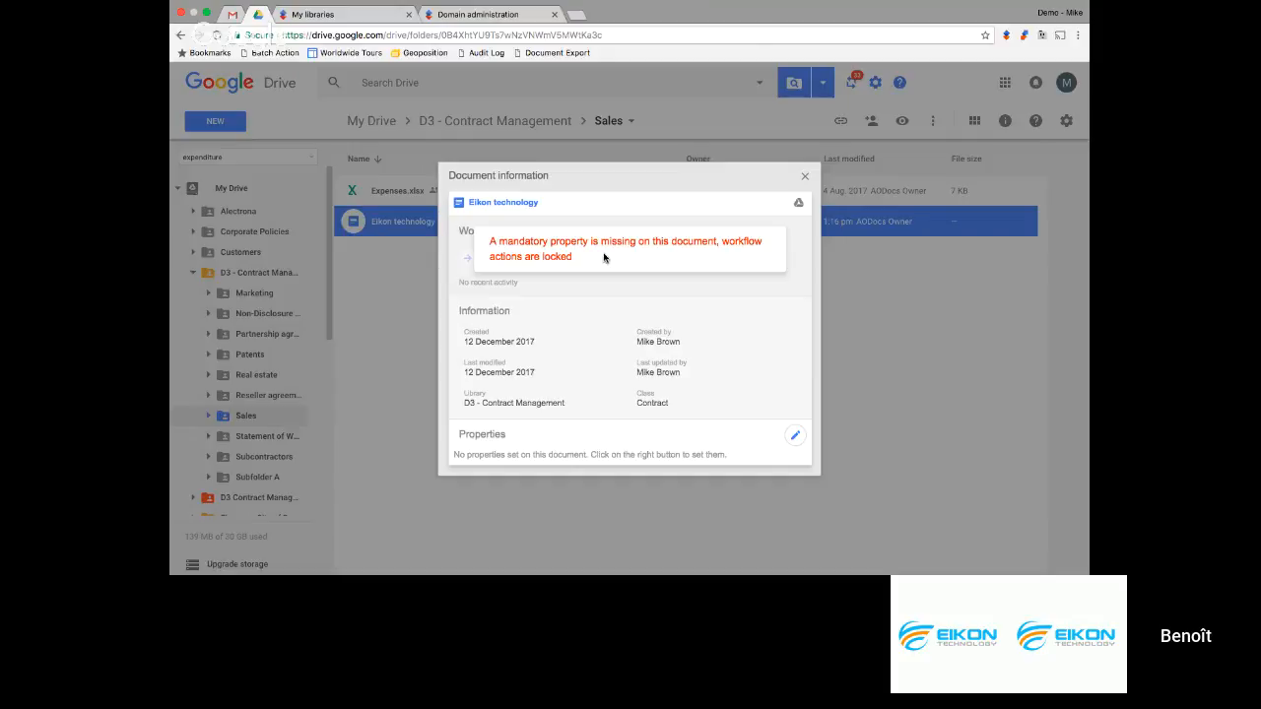
left_click(795, 439)
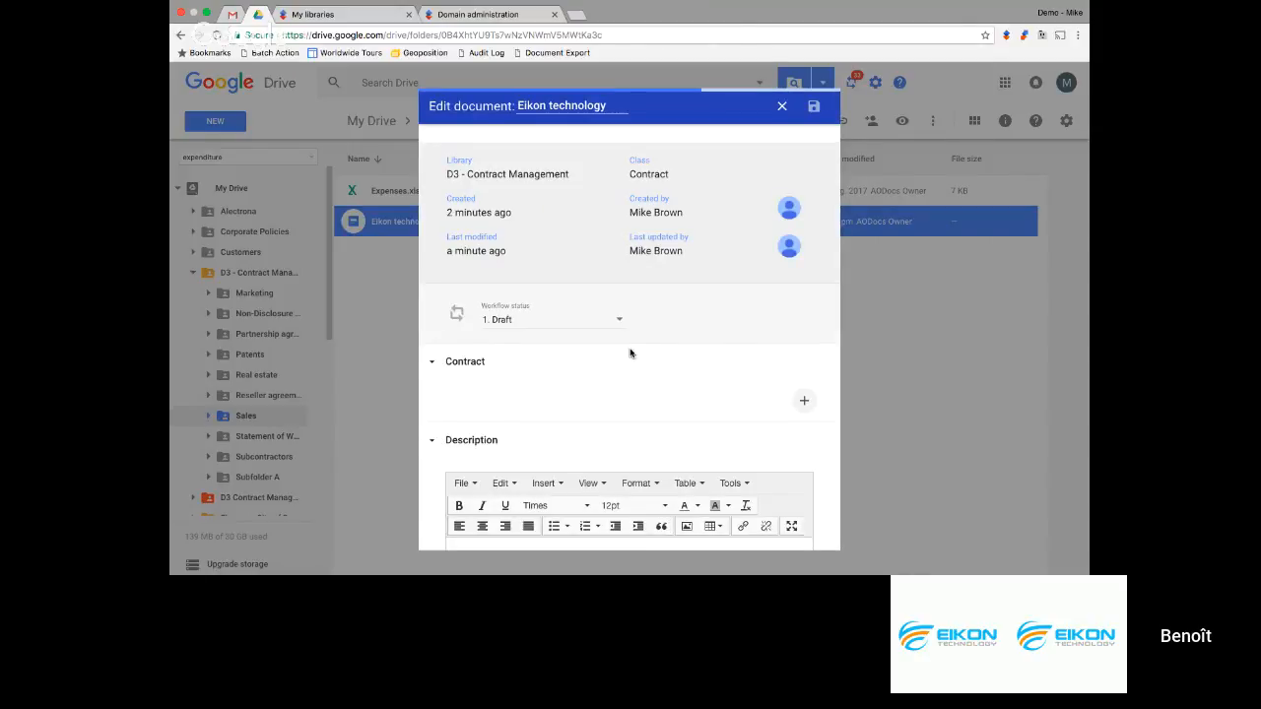
scroll(630, 352, "down", 1)
left_click(522, 353)
type("09844")
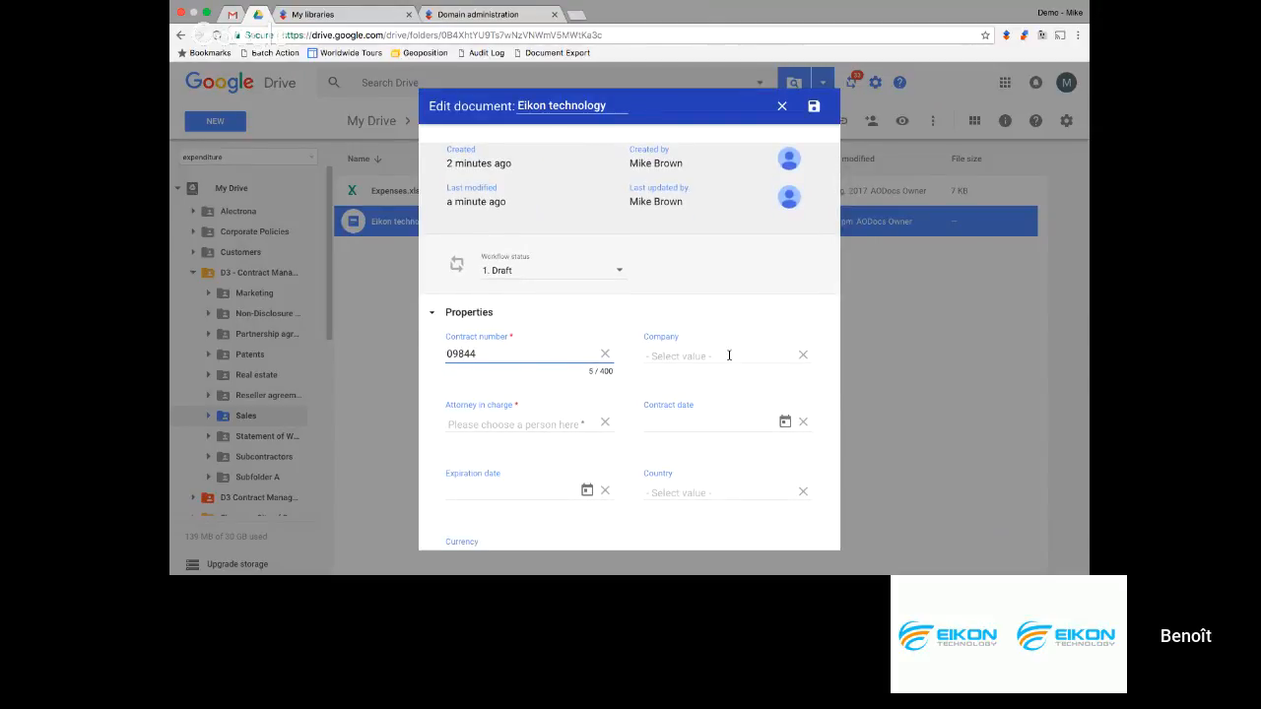
left_click(729, 355)
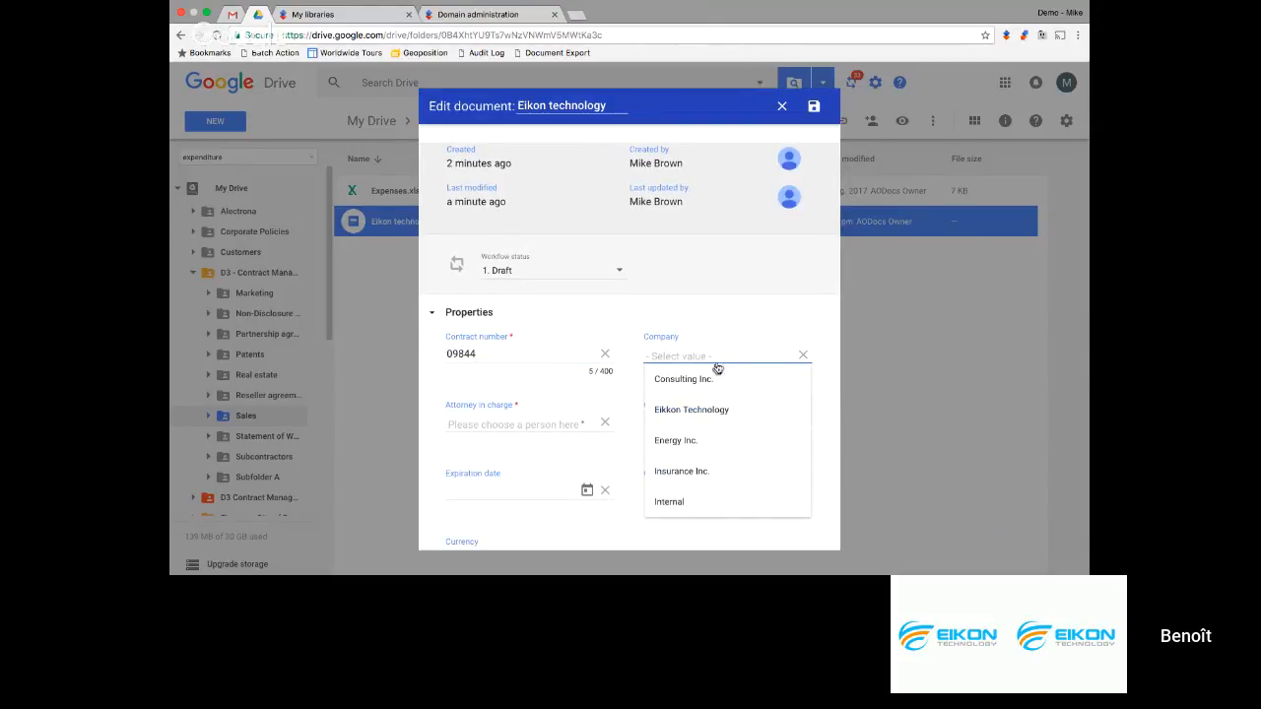
left_click(696, 380)
Assign the attorney in charge of the contract by looking up the person's name
left_click(521, 423)
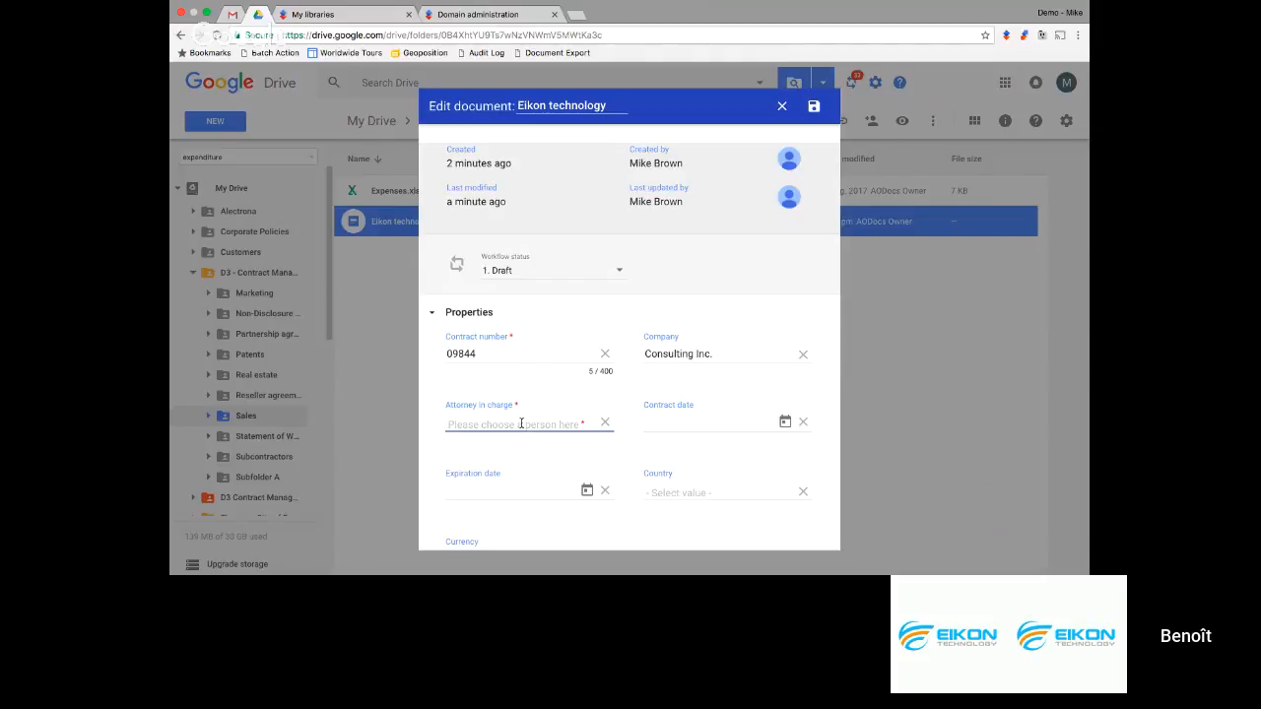
type("mike")
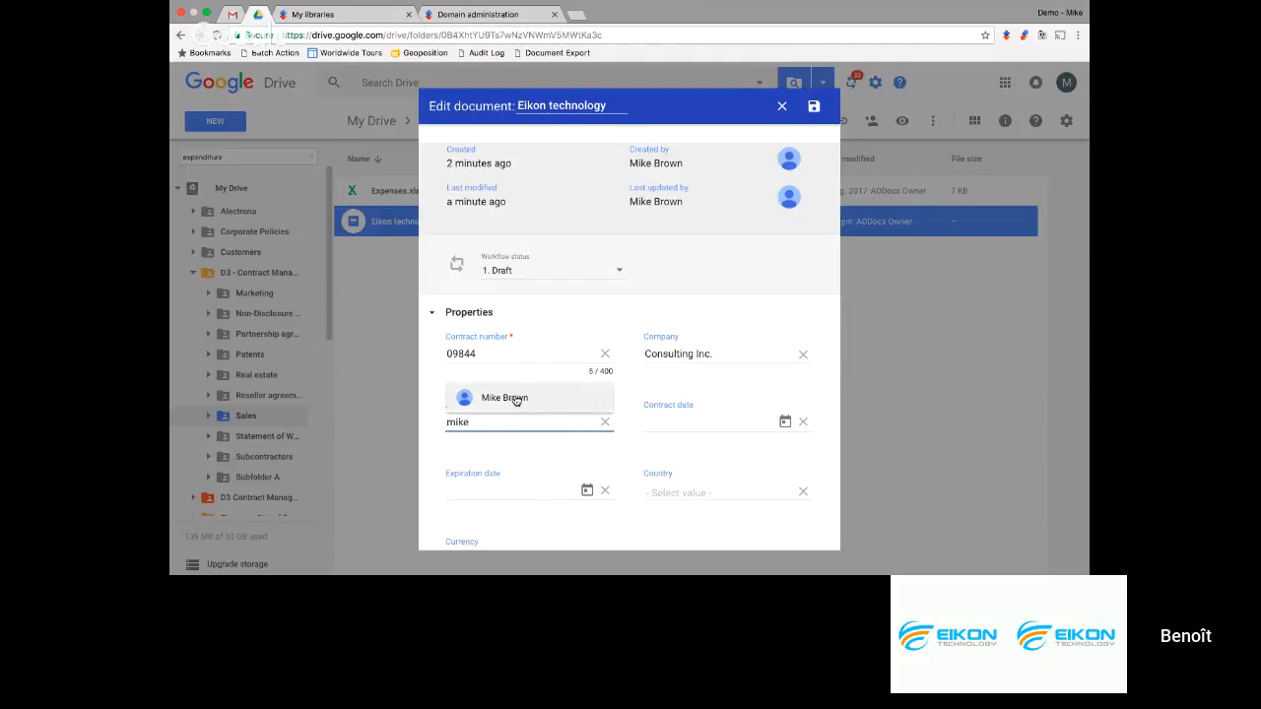
left_click(514, 399)
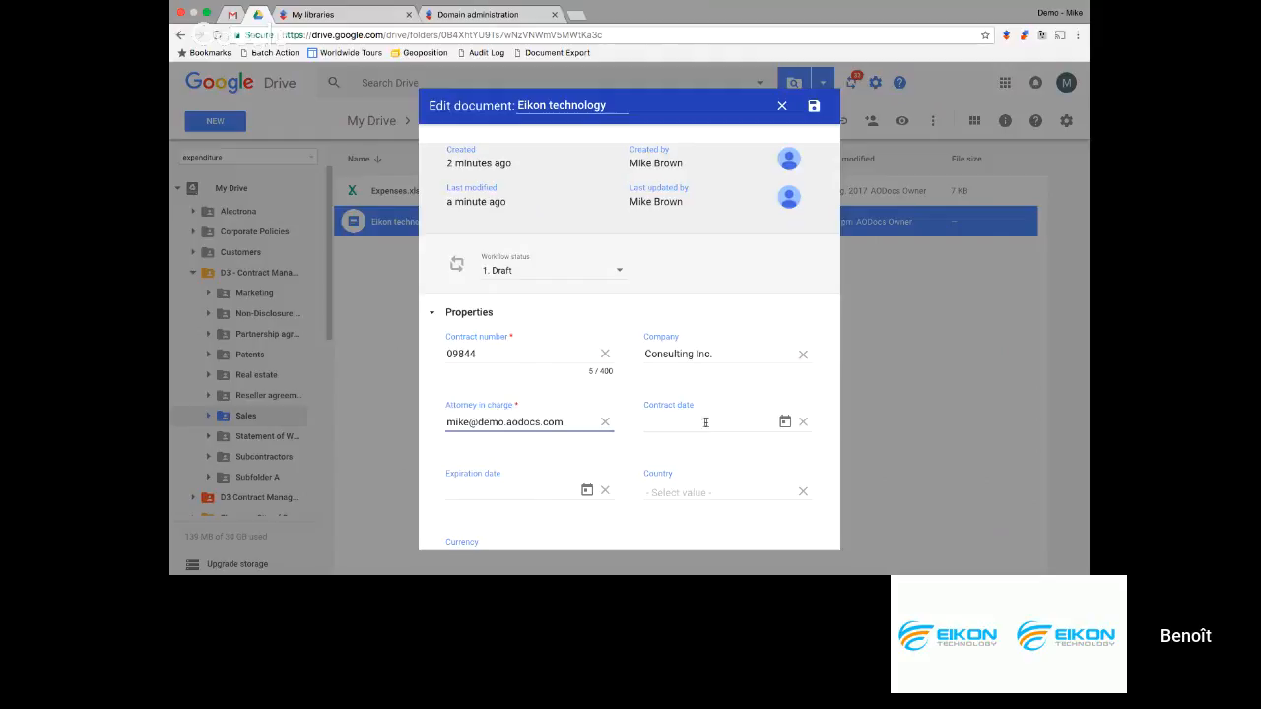
Set the contract date to 12/12/2017 and the expiration date to 18/01/2018
left_click(785, 422)
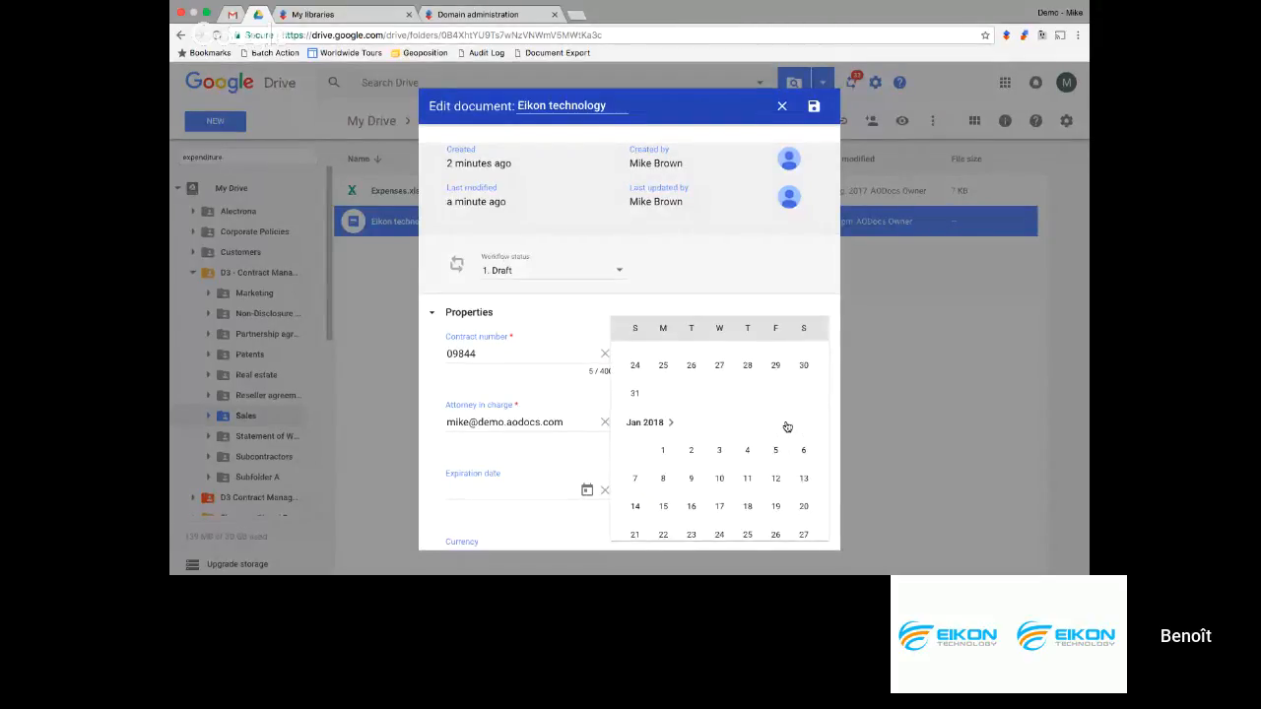
scroll(787, 426, "up", 2)
left_click(691, 375)
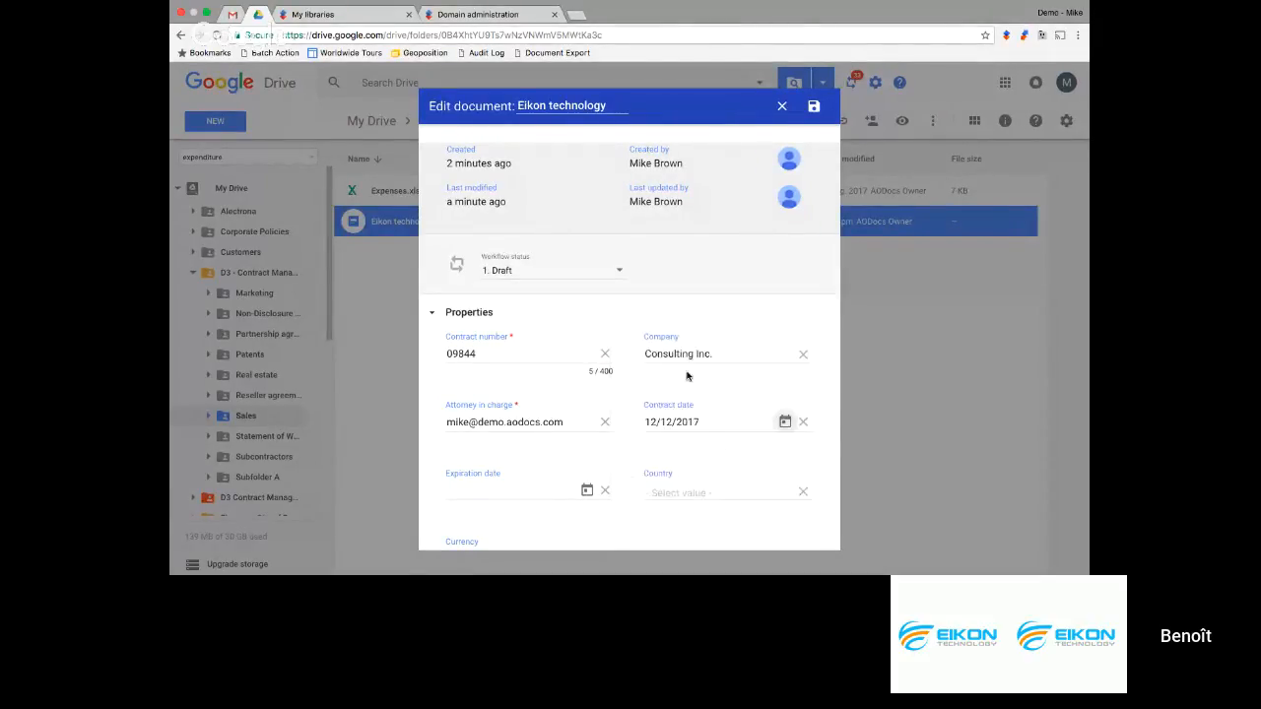
left_click(558, 491)
left_click(588, 490)
scroll(692, 437, "down", 2)
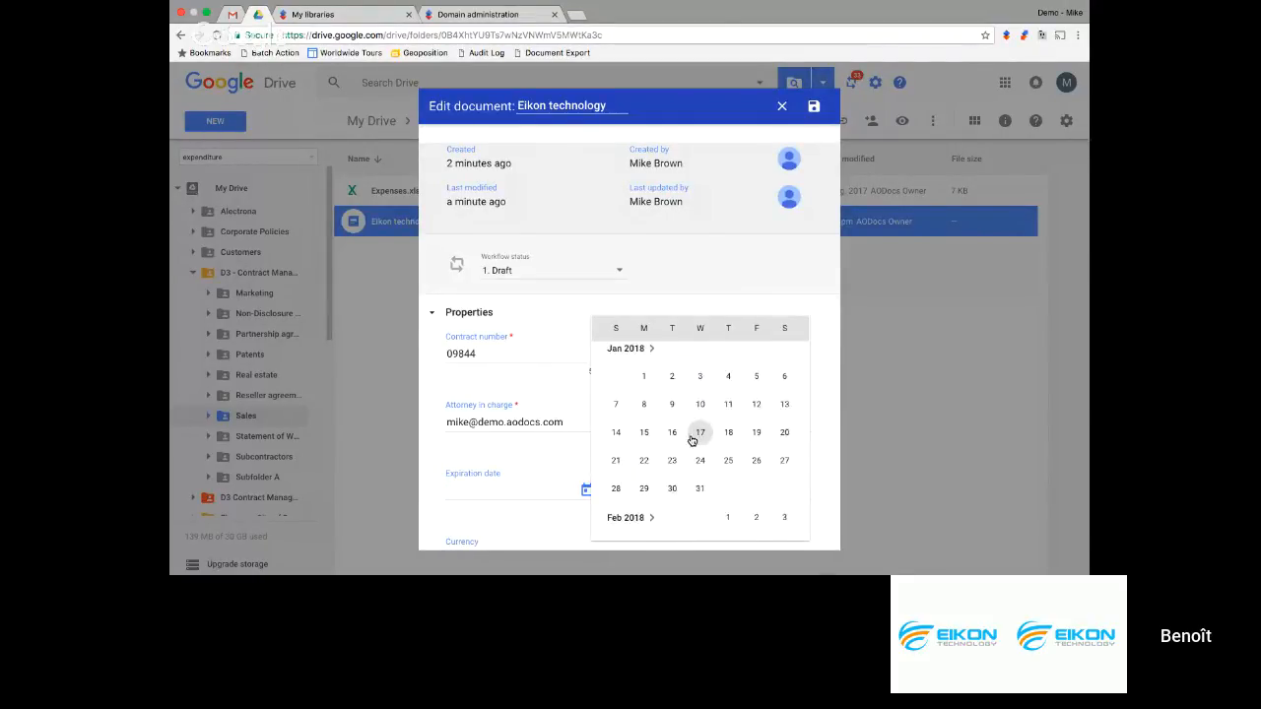
left_click(729, 422)
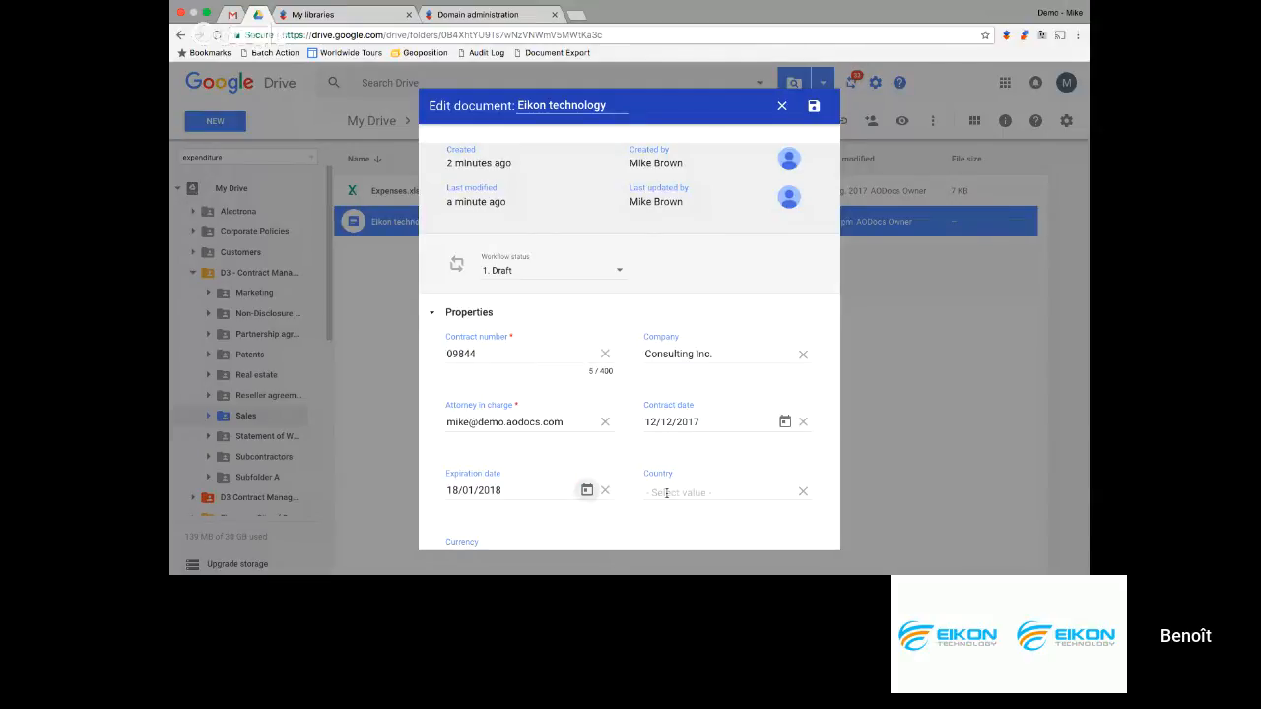
Set the contract's country to Indonesia and save the document properties
left_click(735, 492)
scroll(750, 466, "down", 1)
left_click(739, 414)
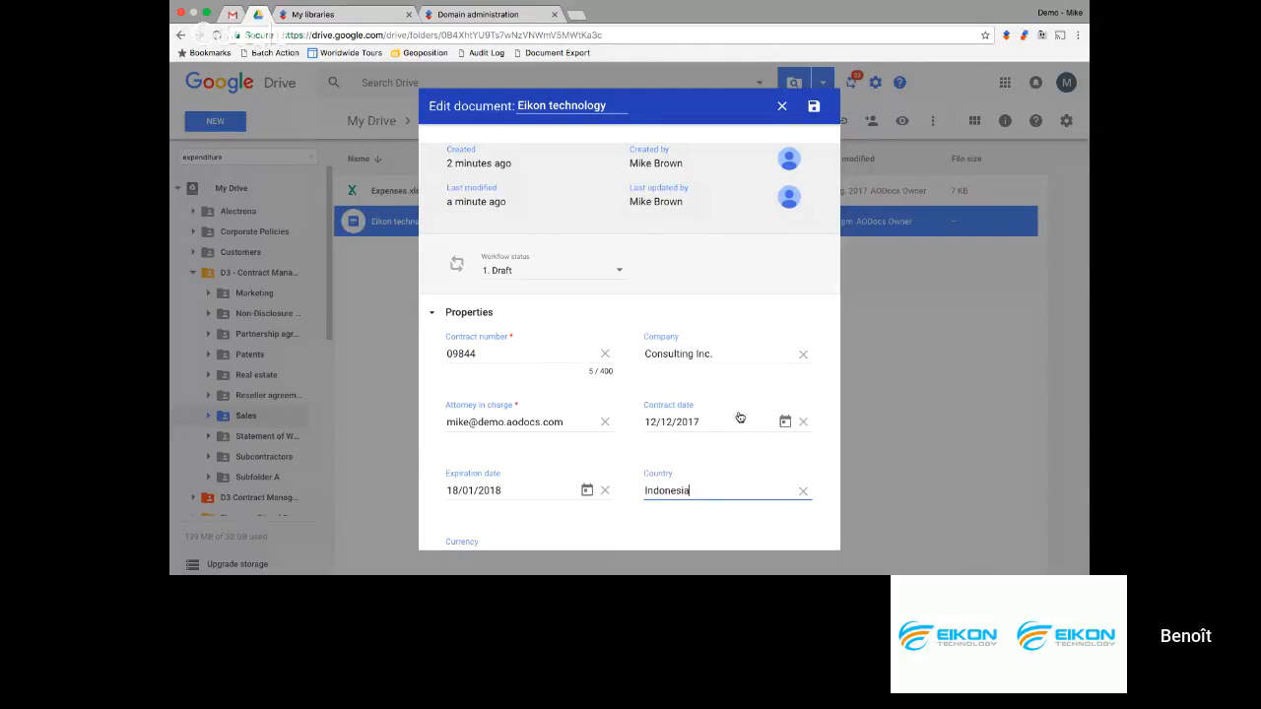
scroll(541, 449, "down", 1)
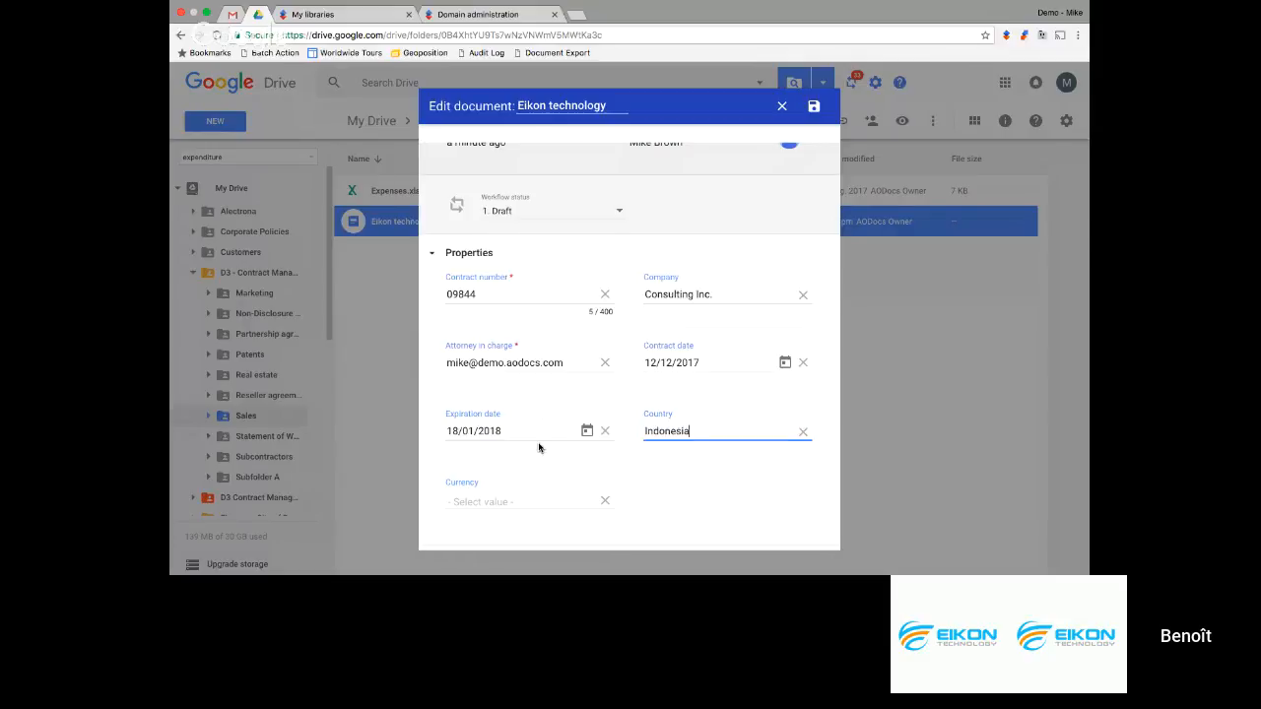
scroll(538, 445, "down", 1)
scroll(538, 448, "up", 1)
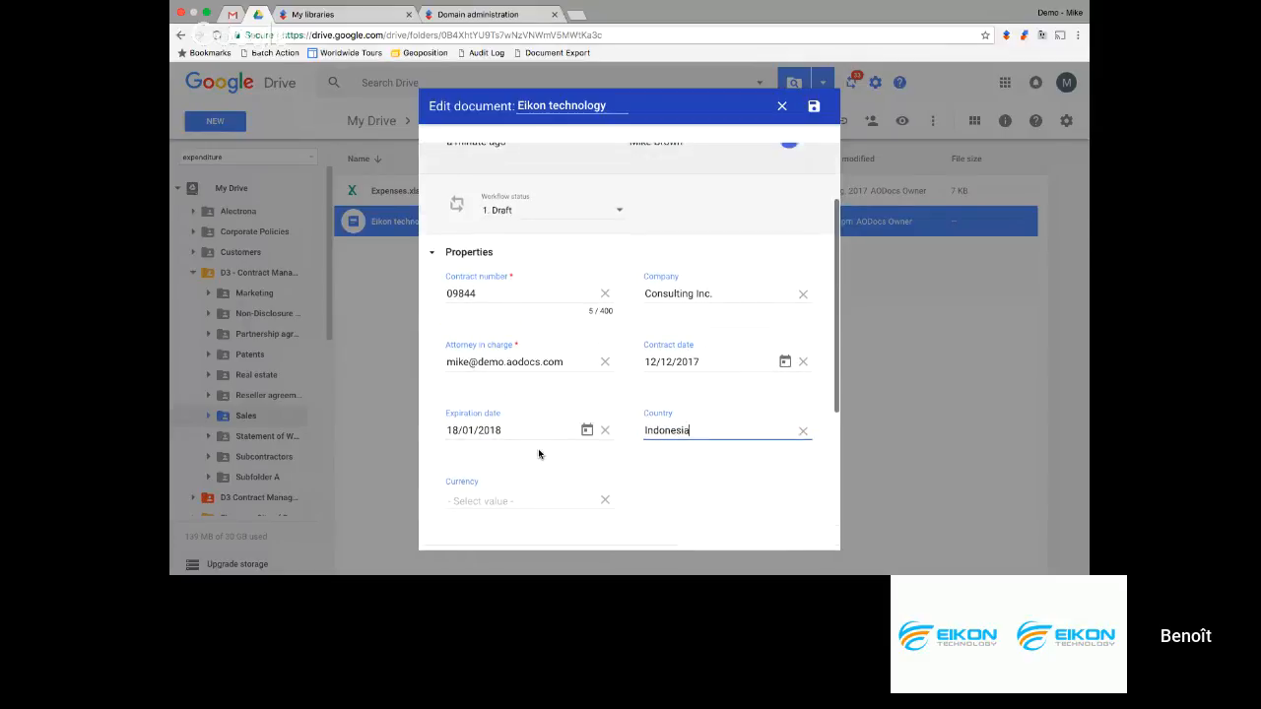
scroll(538, 449, "up", 1)
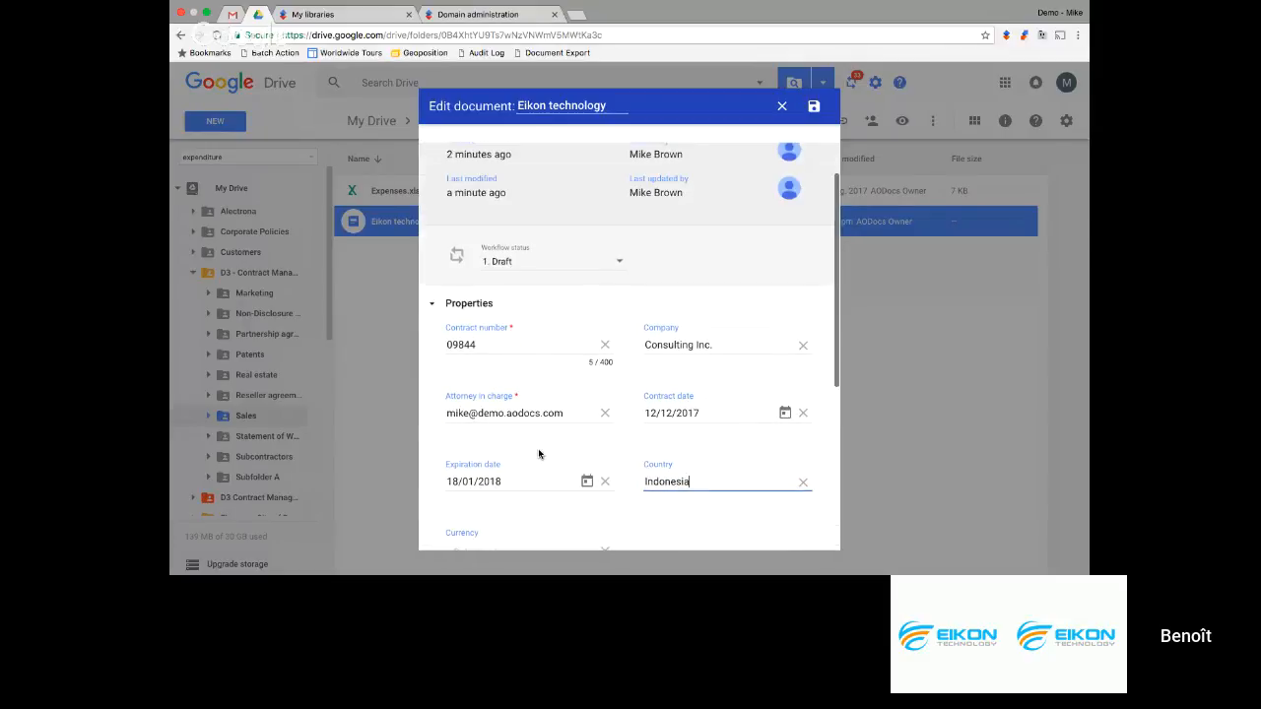
left_click(815, 107)
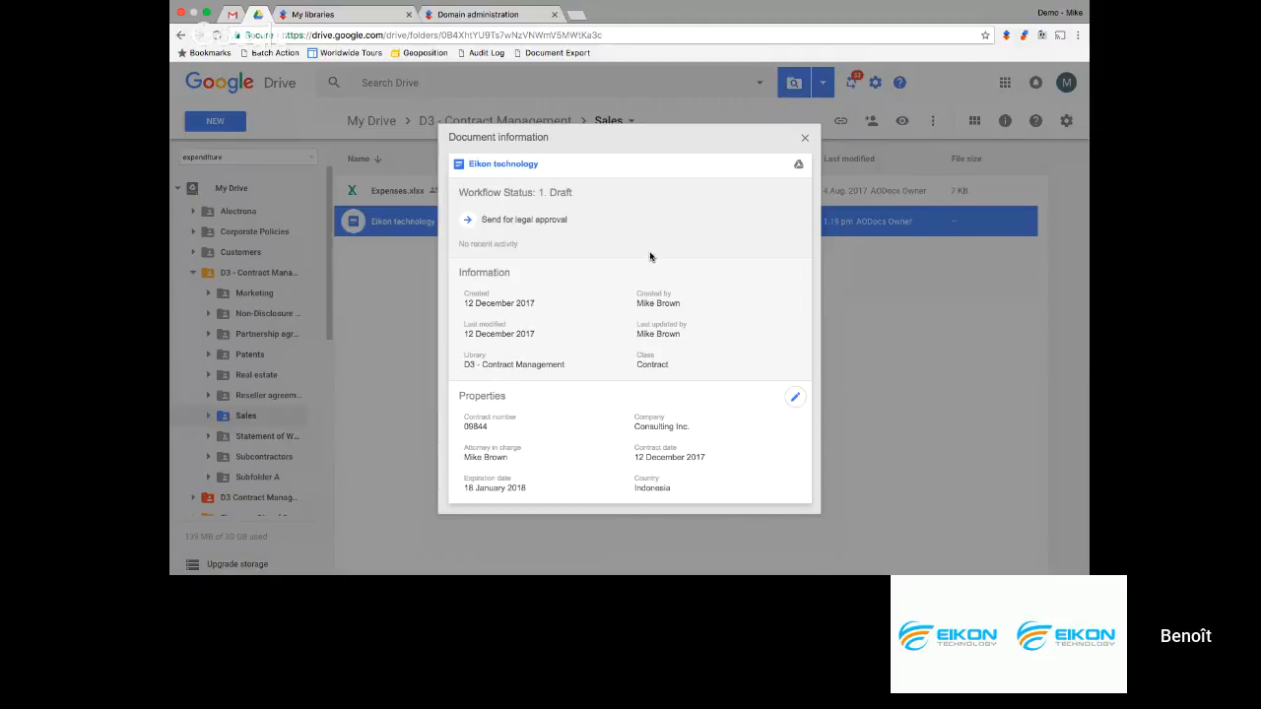
Send the Eikon technology document for legal approval with the comment "please review this"
left_click(509, 225)
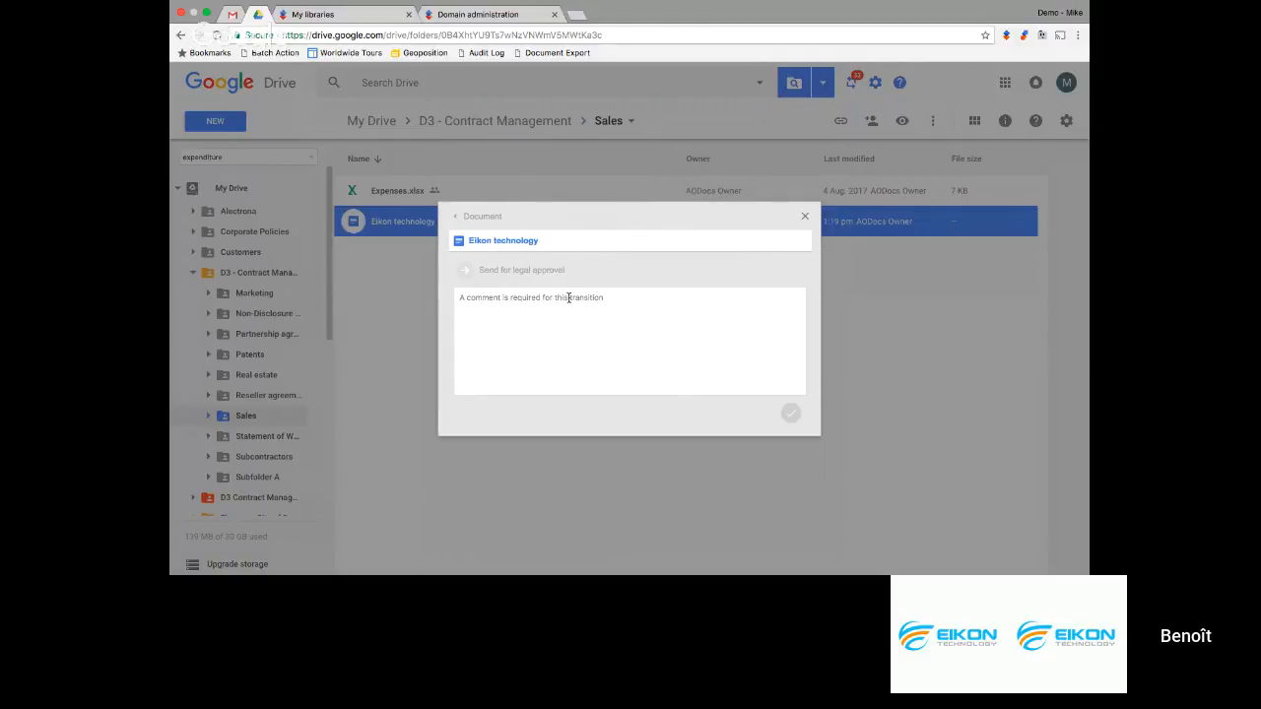
left_click(570, 302)
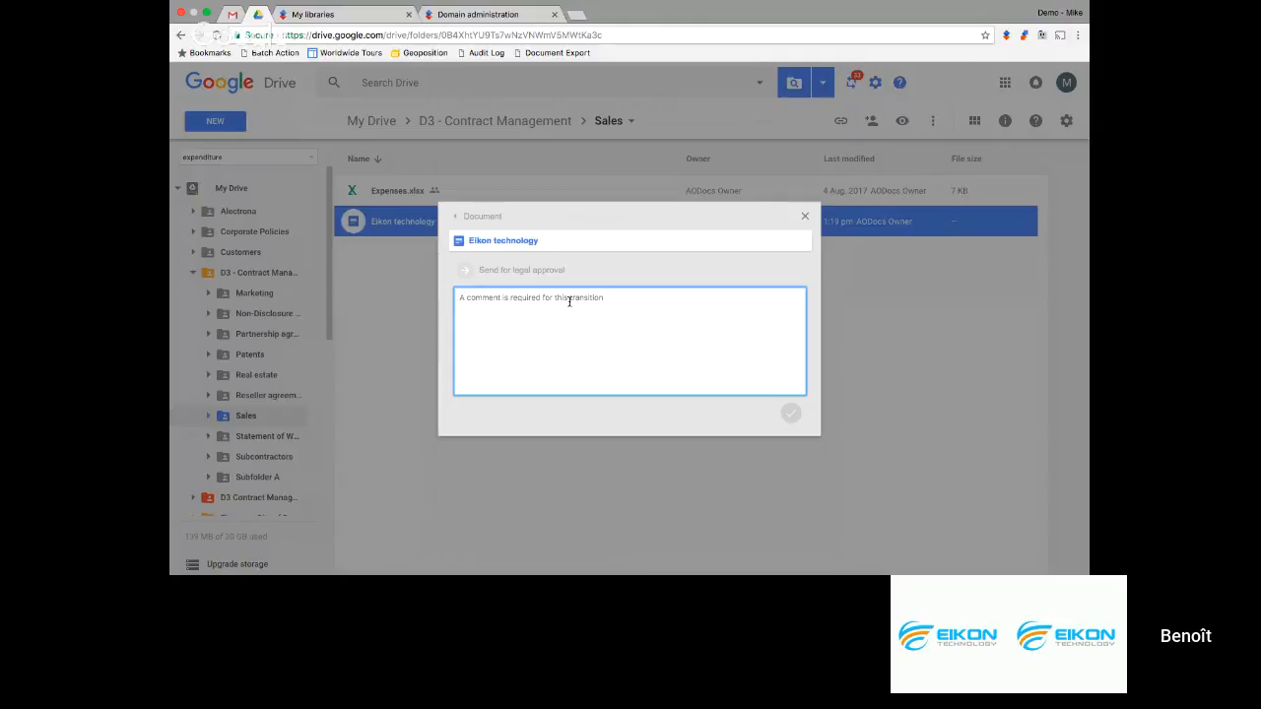
type("please review this")
left_click(790, 415)
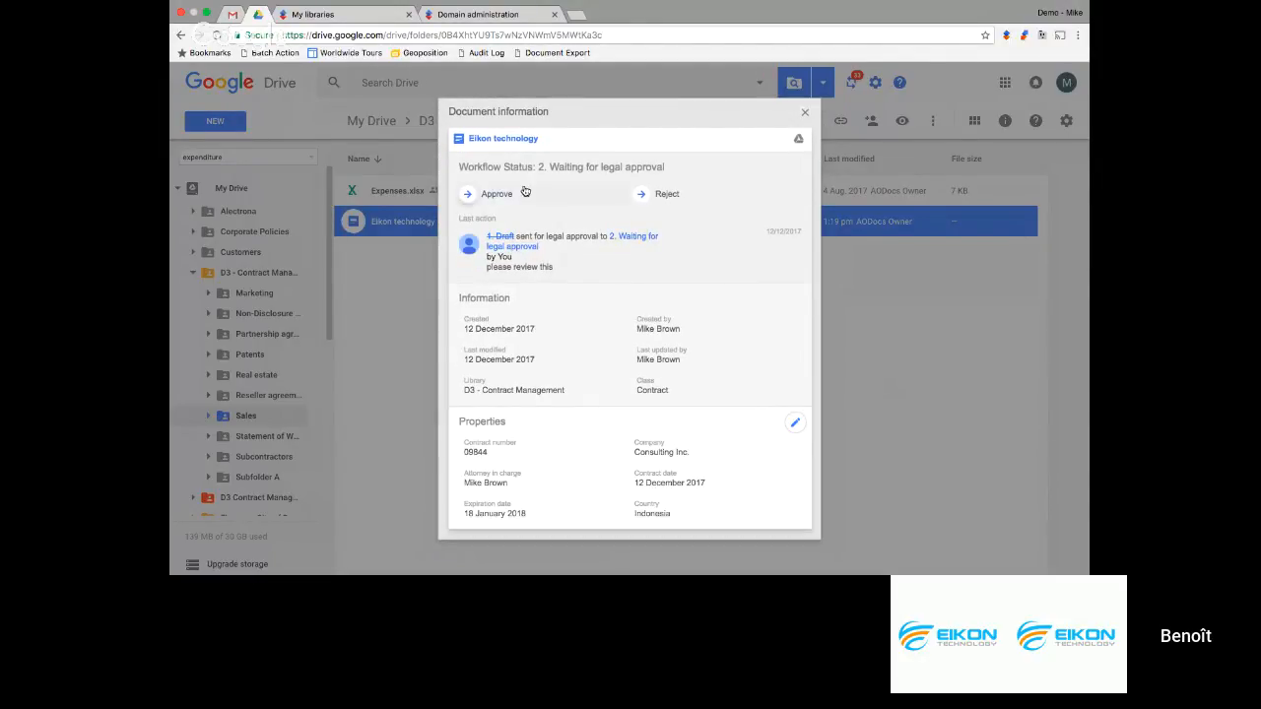
Switch to Gmail, refresh the inbox, and check the "New document in 2. Waiting for legal approval" notification before returning to the inbox
left_click(231, 15)
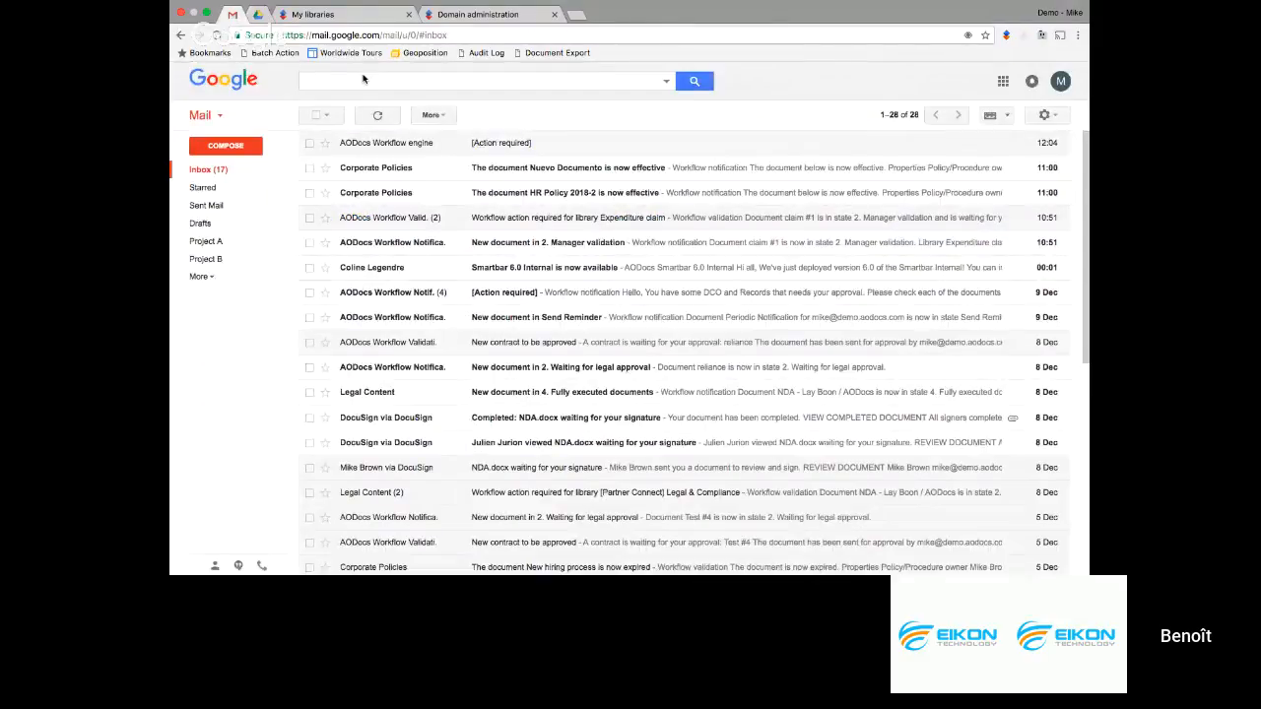
left_click(377, 115)
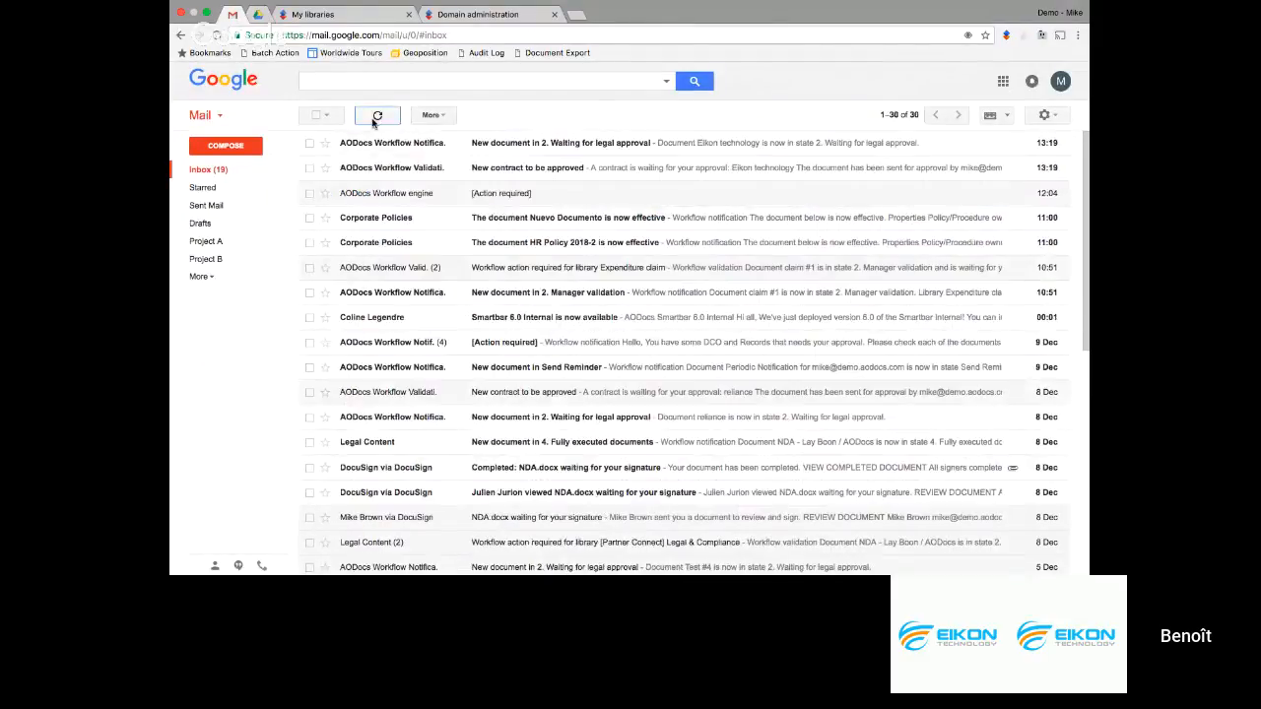
left_click(520, 149)
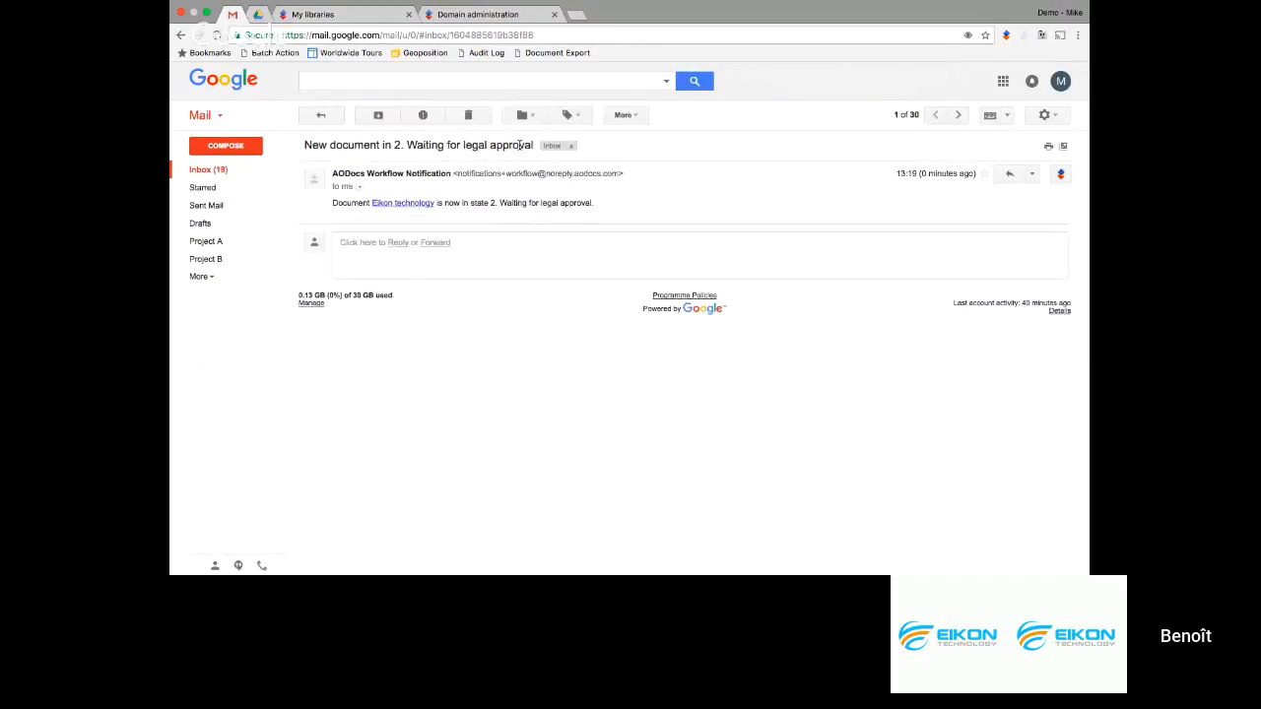
left_click(332, 120)
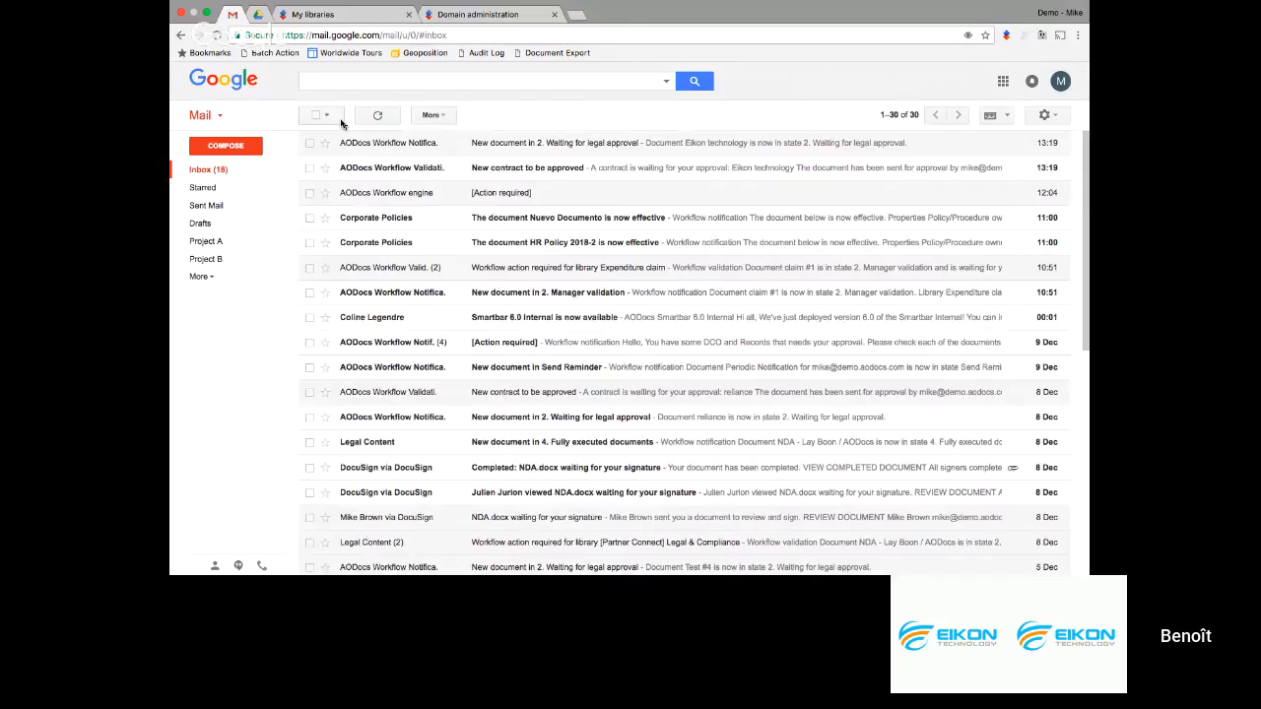
Open the "New contract to be approved" email and review its comment, approval options, contract properties and attachment
left_click(552, 165)
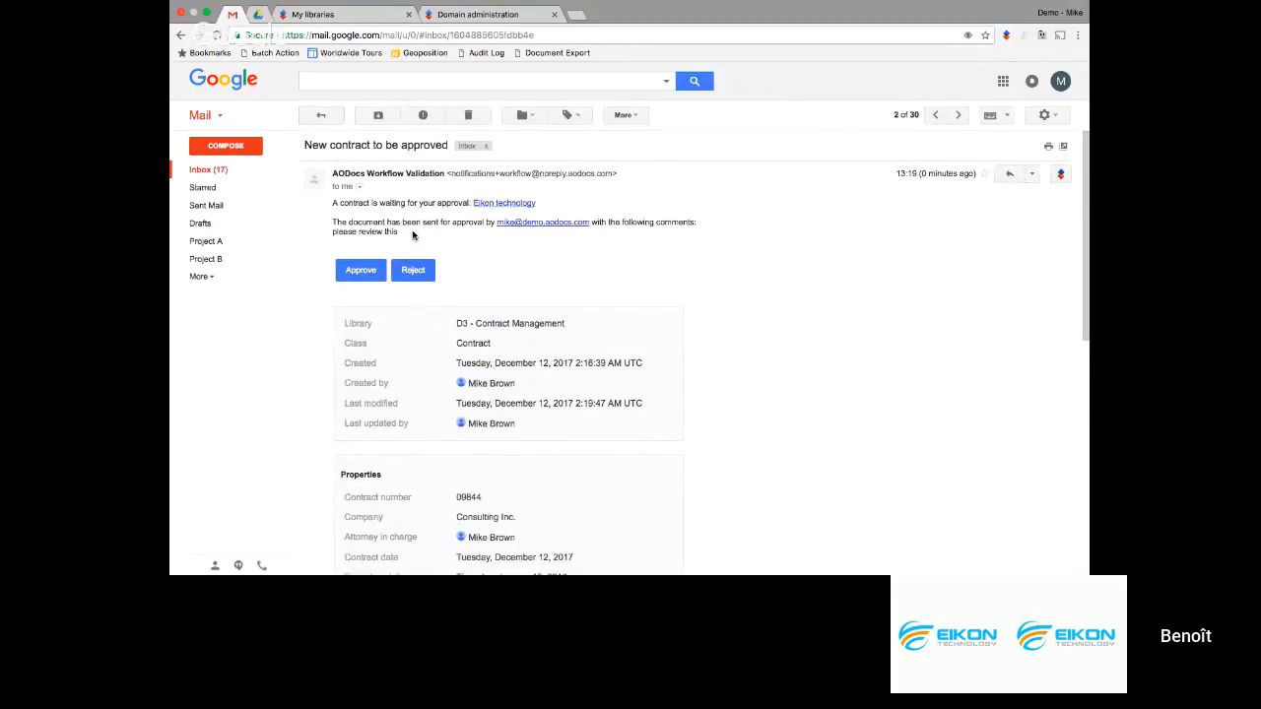
left_click_drag(396, 232, 330, 234)
scroll(560, 277, "down", 3)
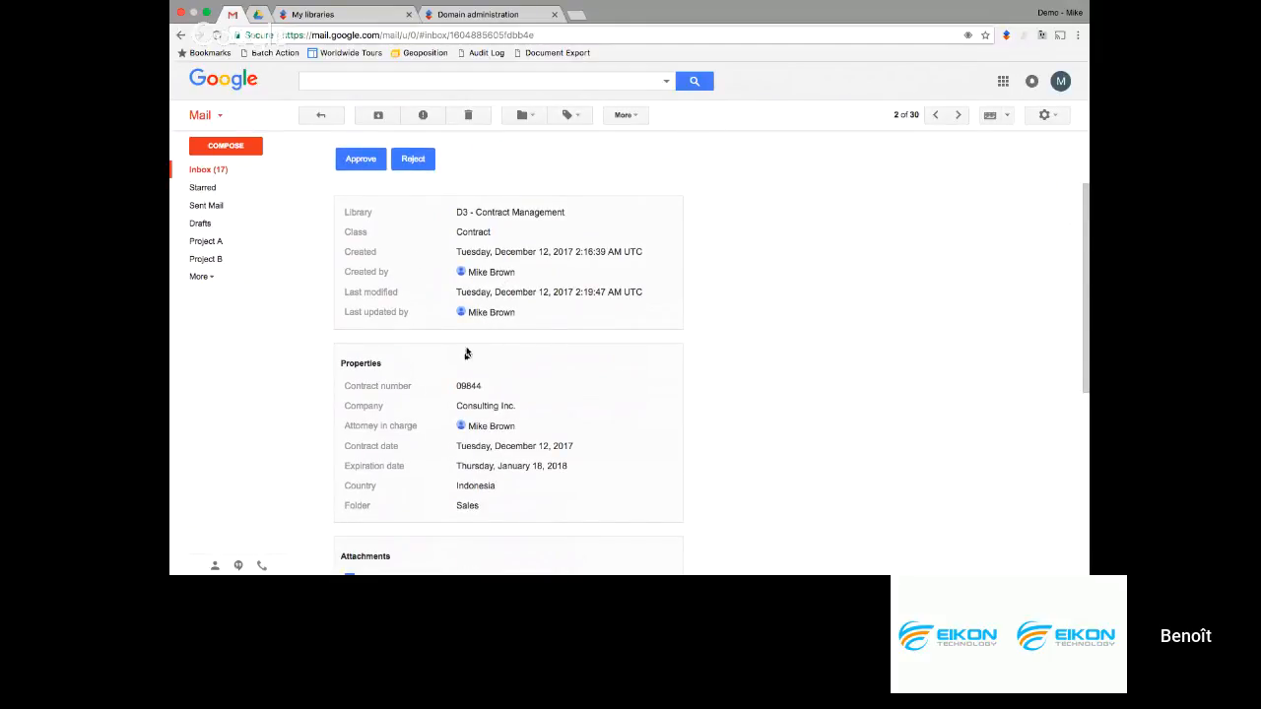
scroll(540, 370, "down", 1)
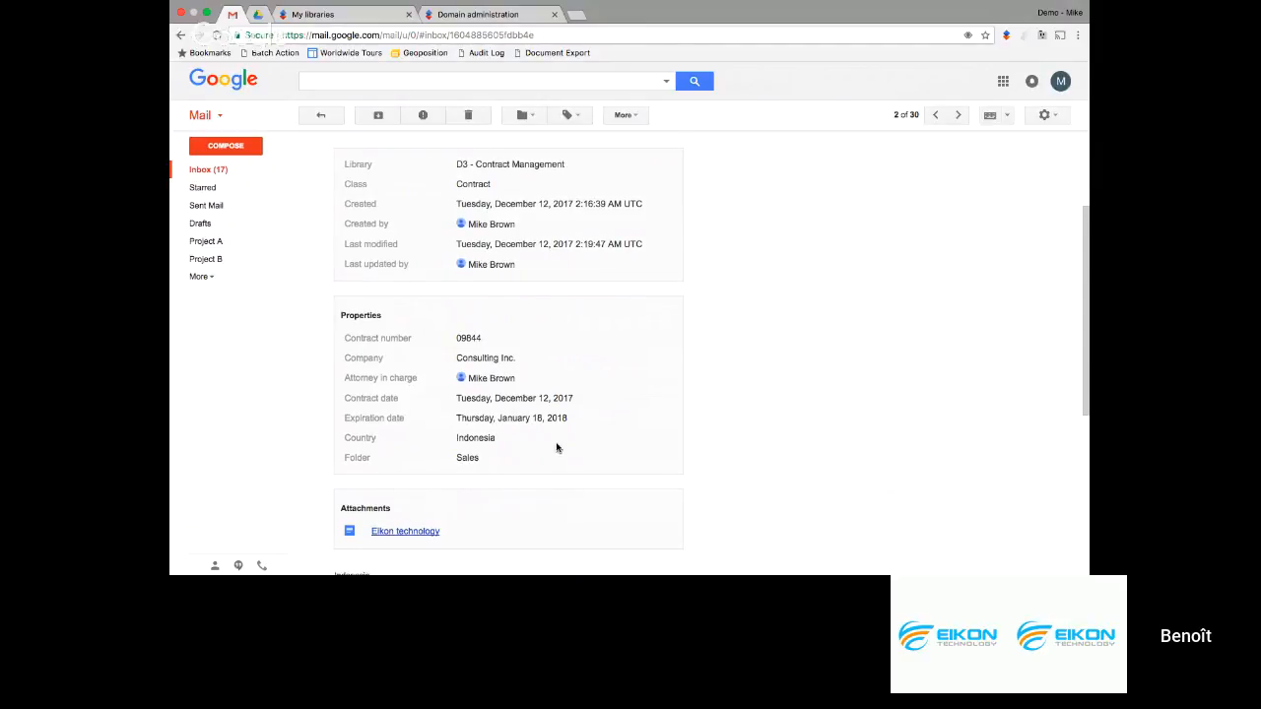
scroll(555, 445, "down", 4)
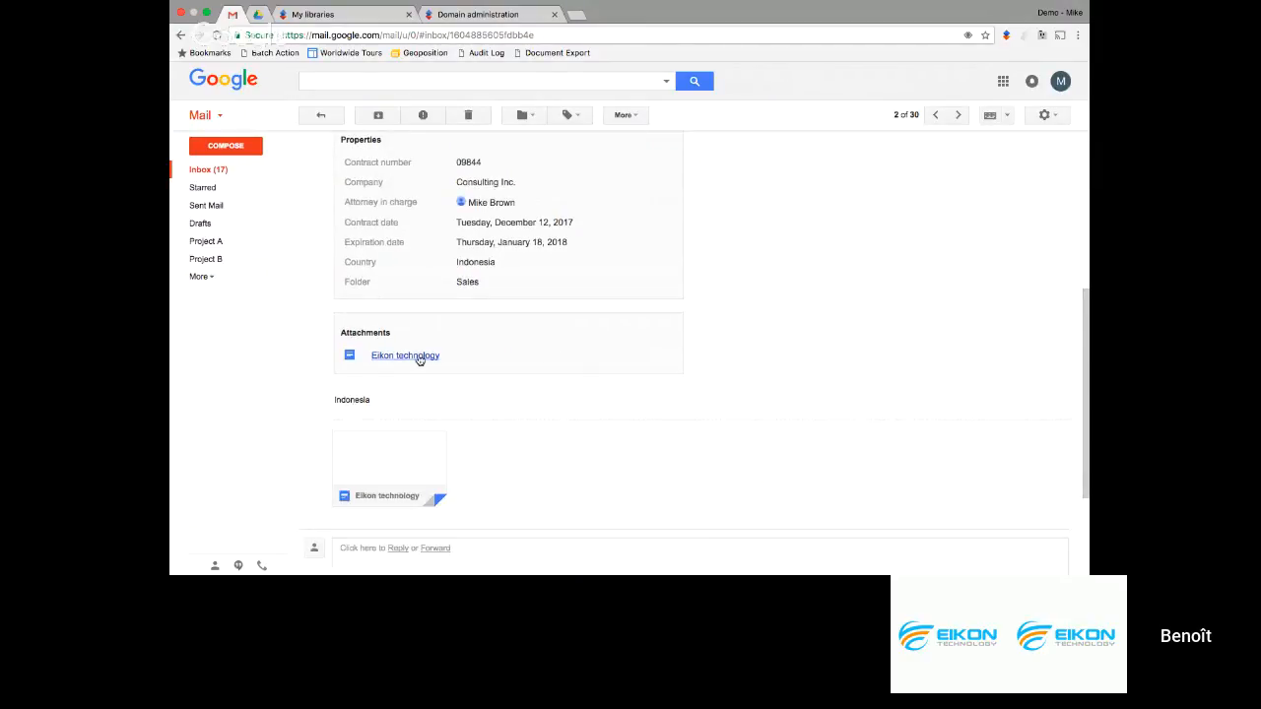
mouse_move(412, 465)
scroll(550, 426, "up", 3)
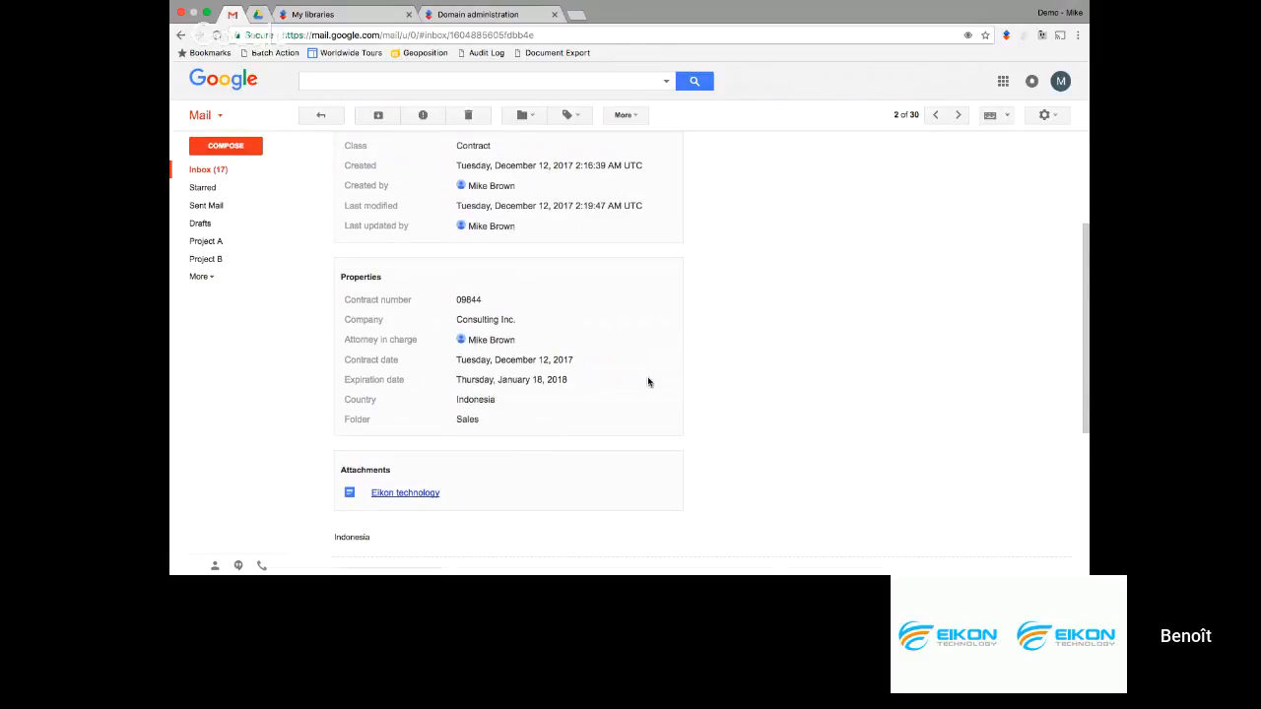
scroll(648, 382, "up", 2)
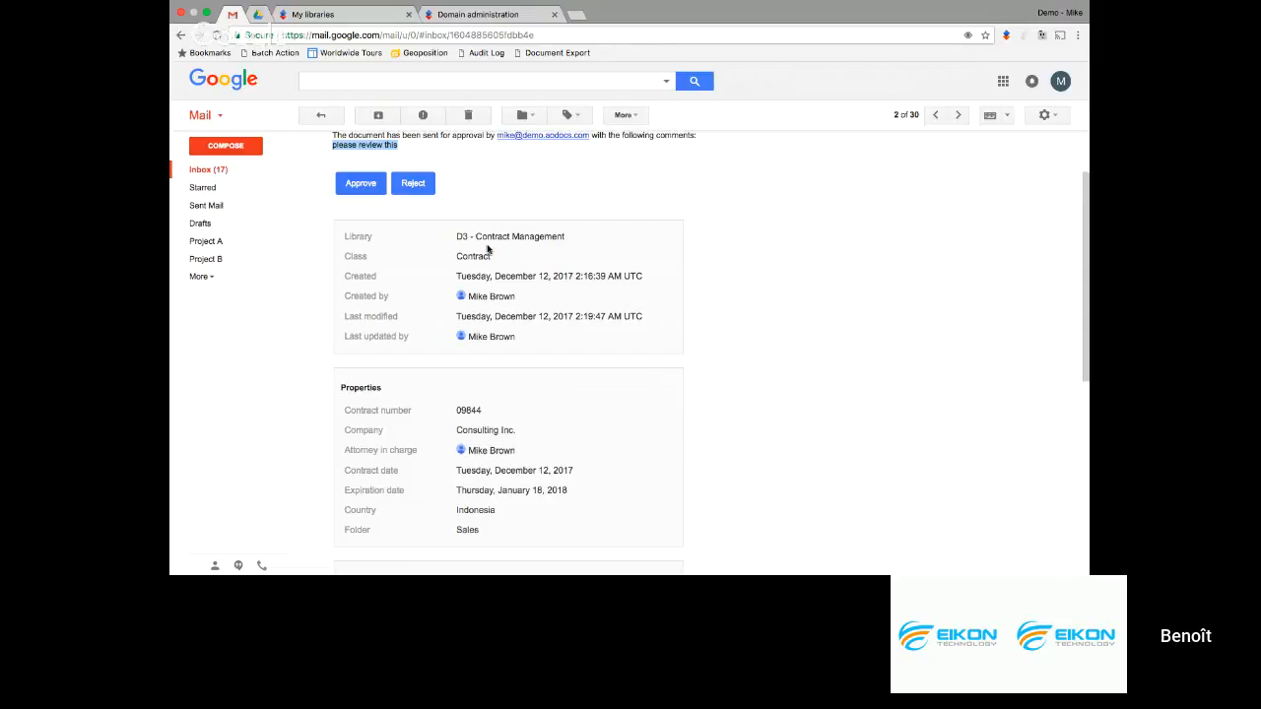
Open the Approve action from the contract email, leave it unsubmitted, and return to Google Drive, closing the document information
scroll(485, 252, "up", 1)
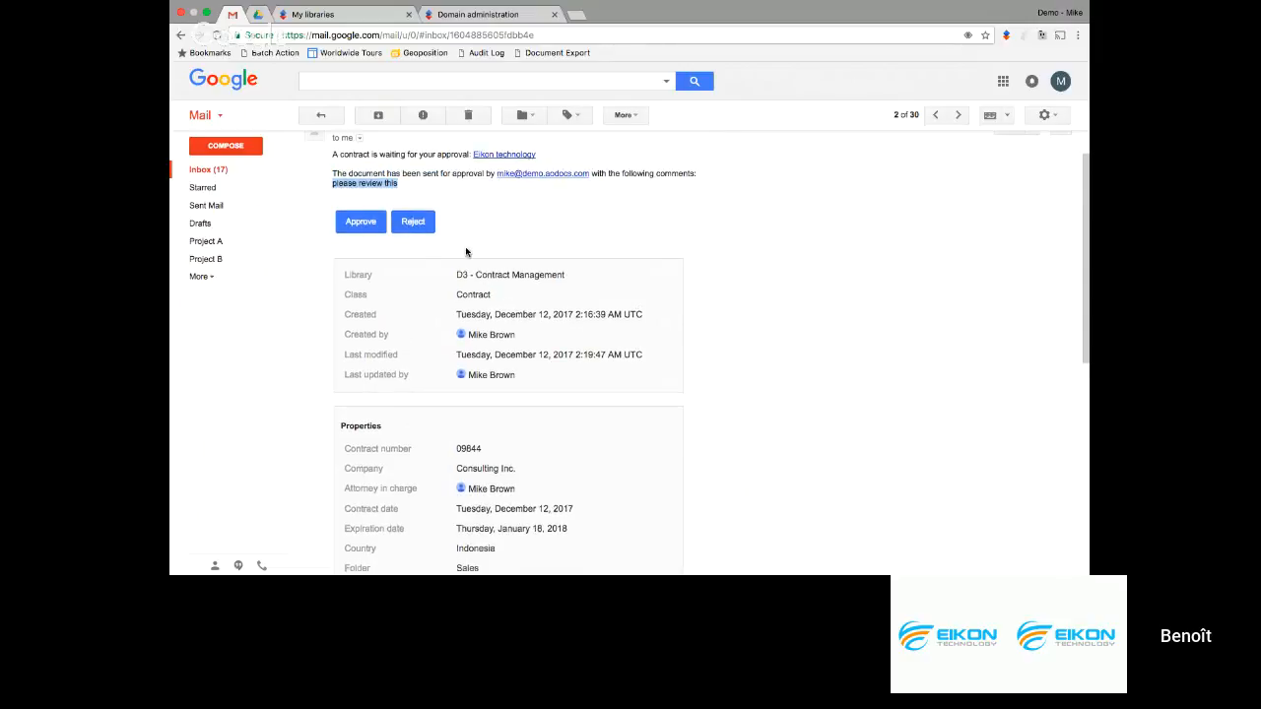
left_click(360, 224)
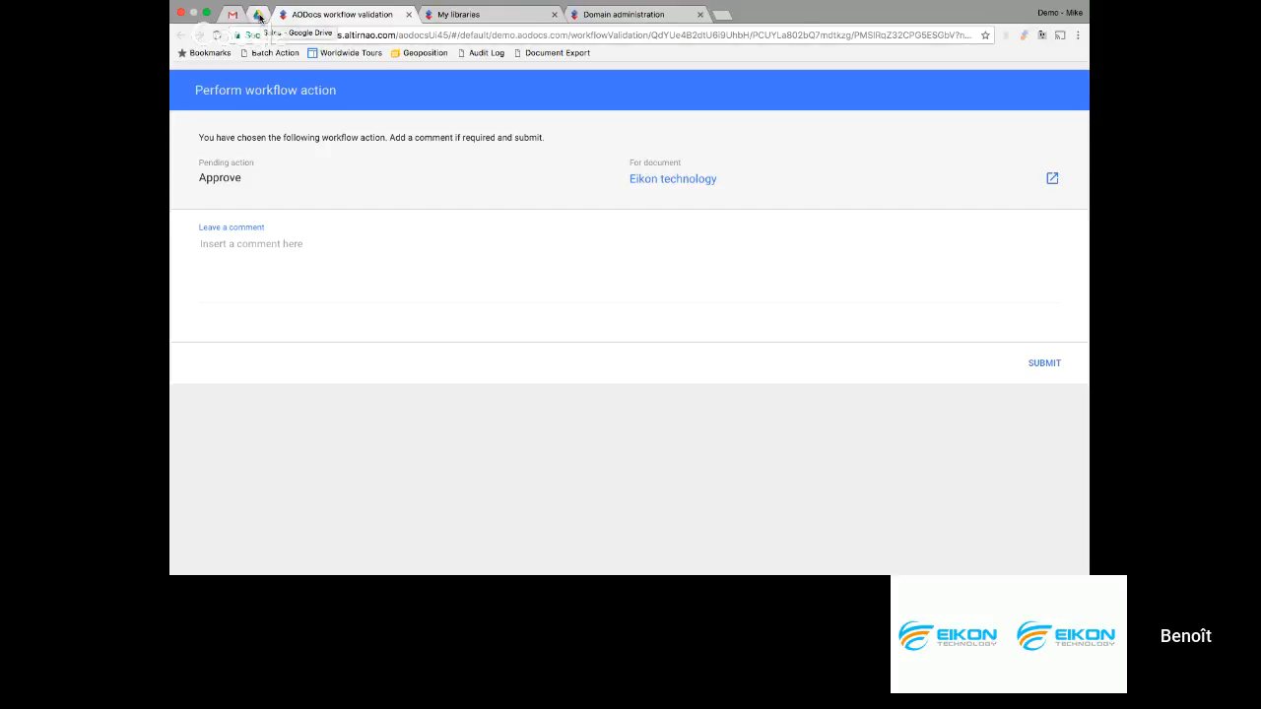
left_click(408, 15)
left_click(263, 17)
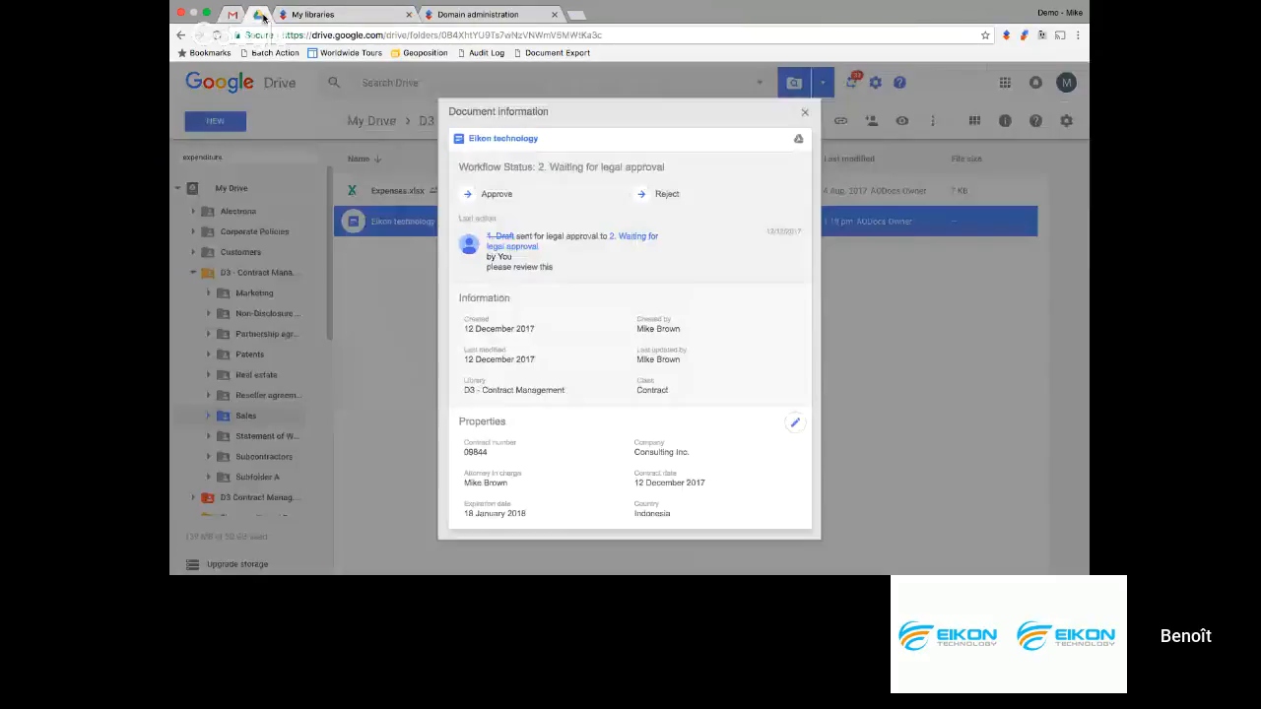
left_click(802, 113)
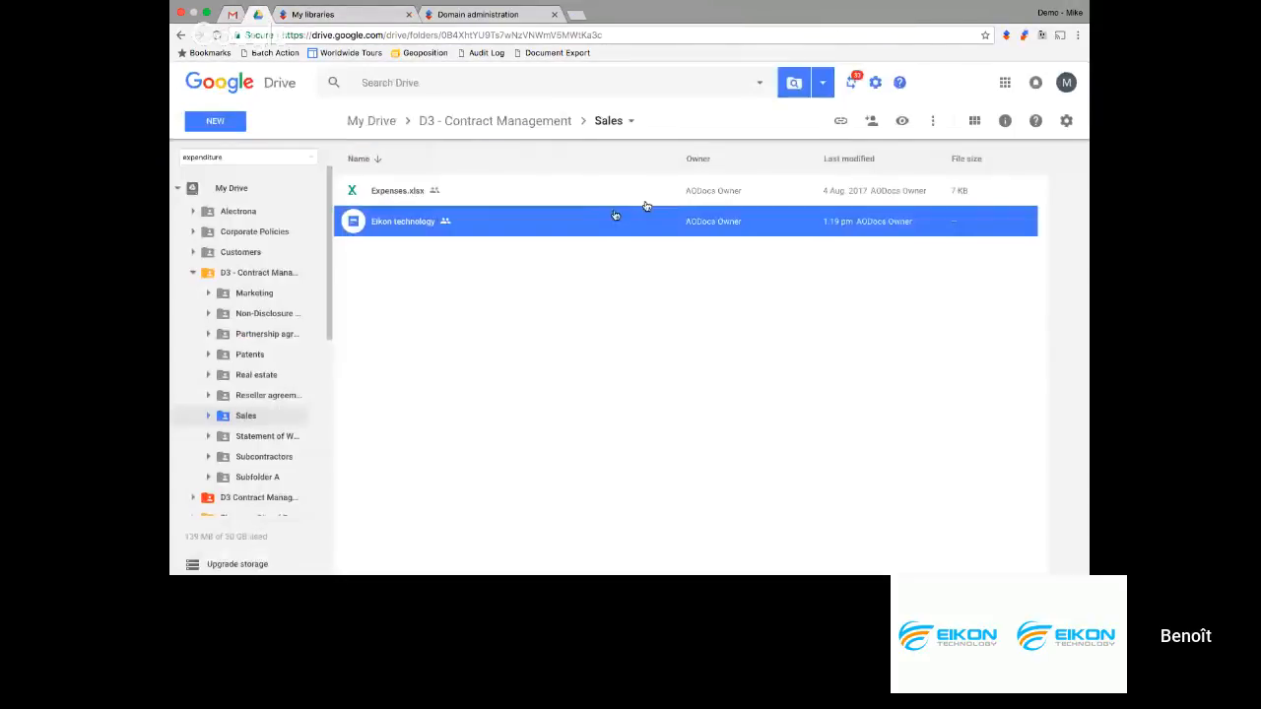
Search the AODocs libraries for "d3", open D3 - Contract Management, and compare its All Contracts view with the Drive Sales folder
left_click(363, 17)
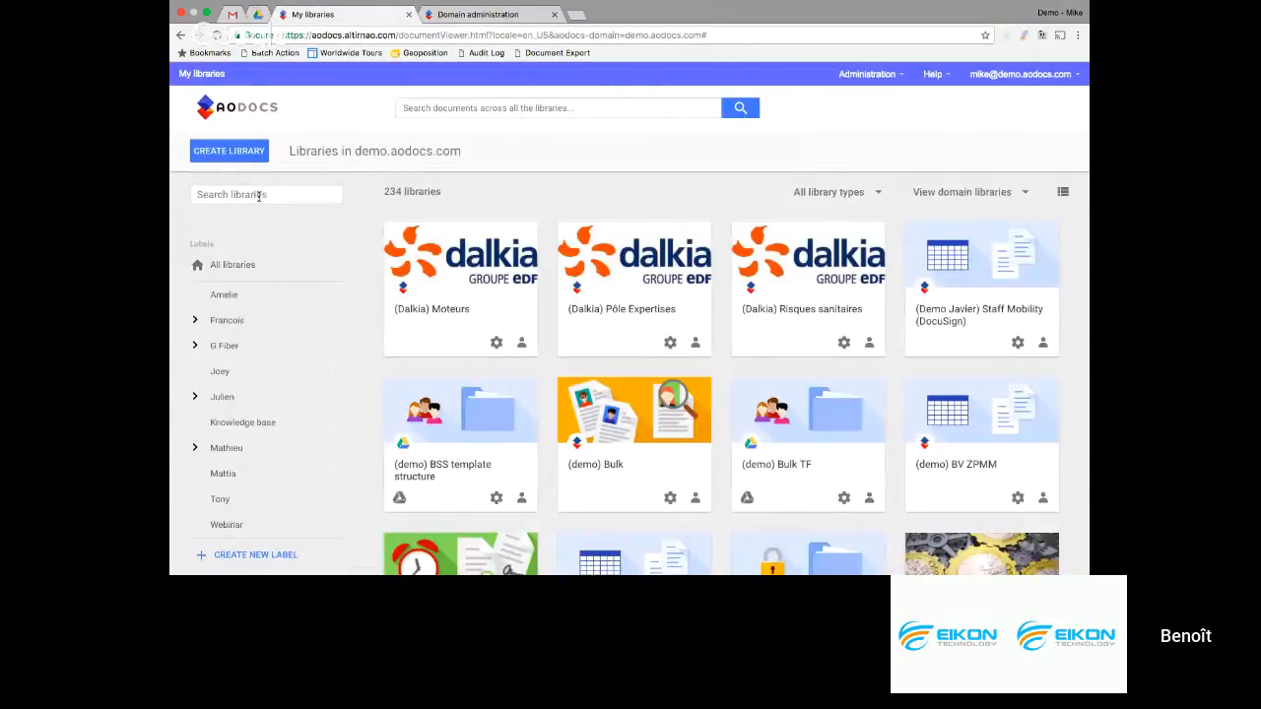
left_click(260, 195)
type("d3")
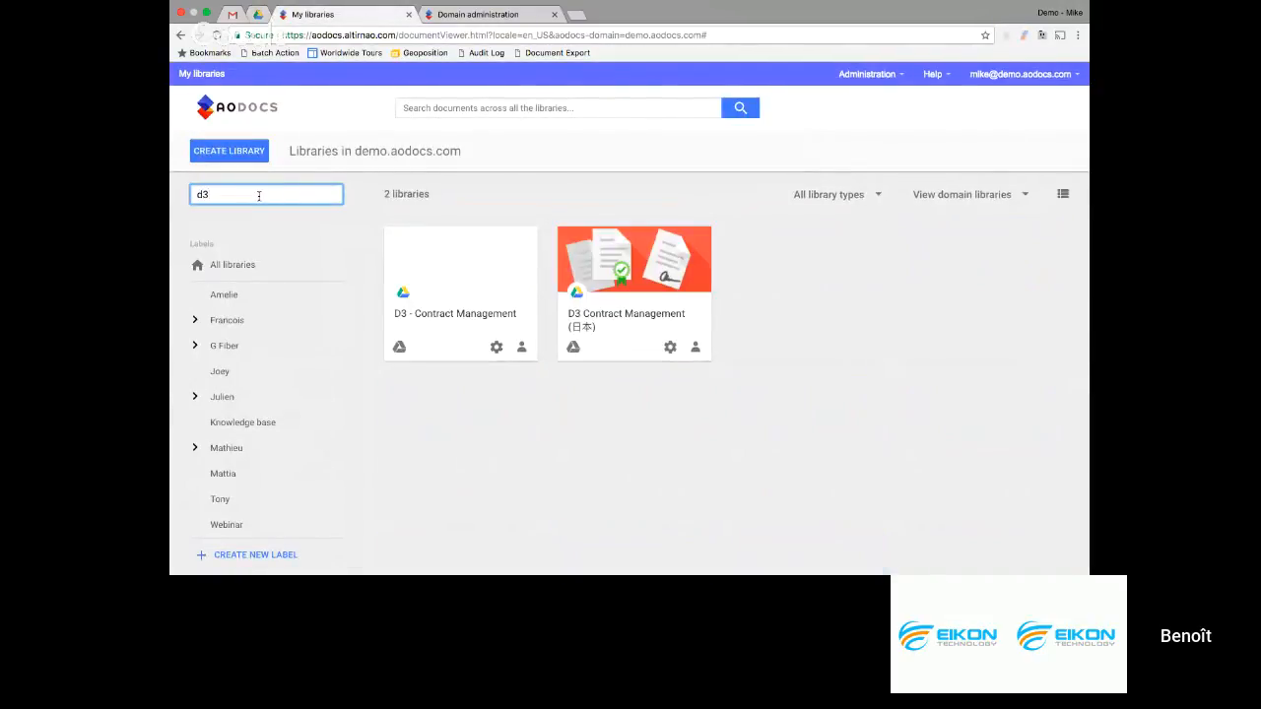
left_click(437, 316)
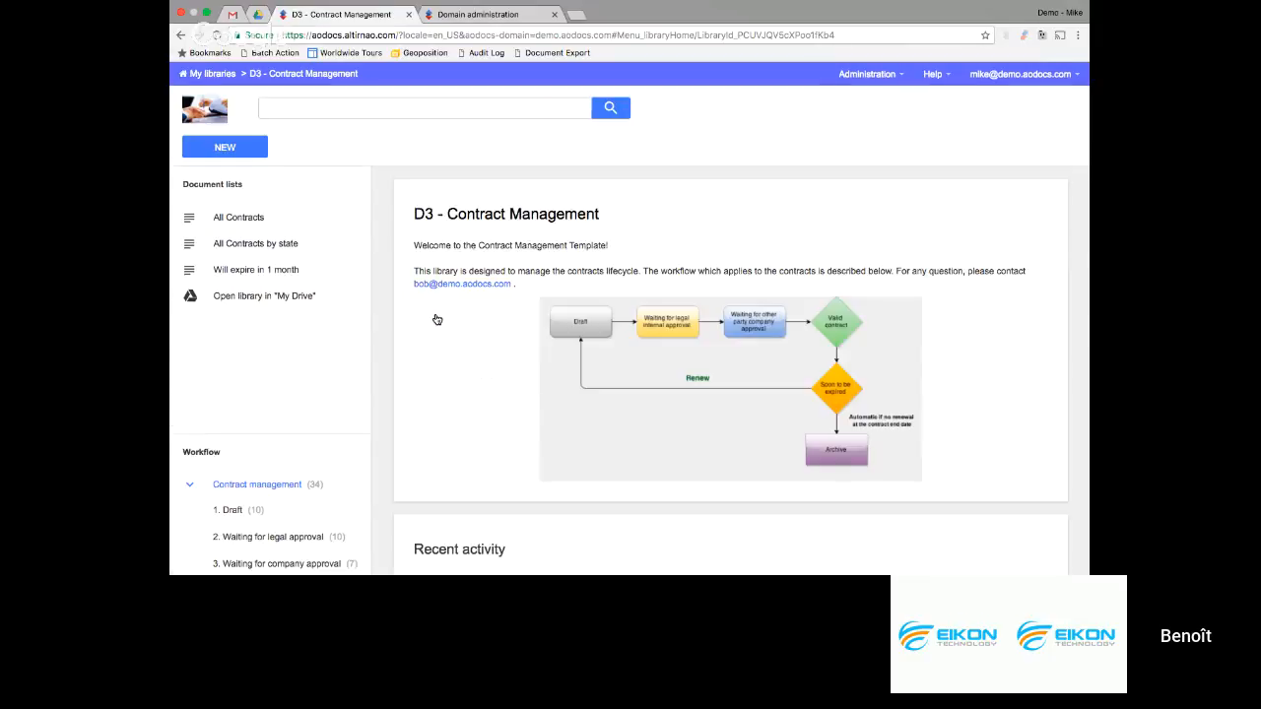
left_click(251, 224)
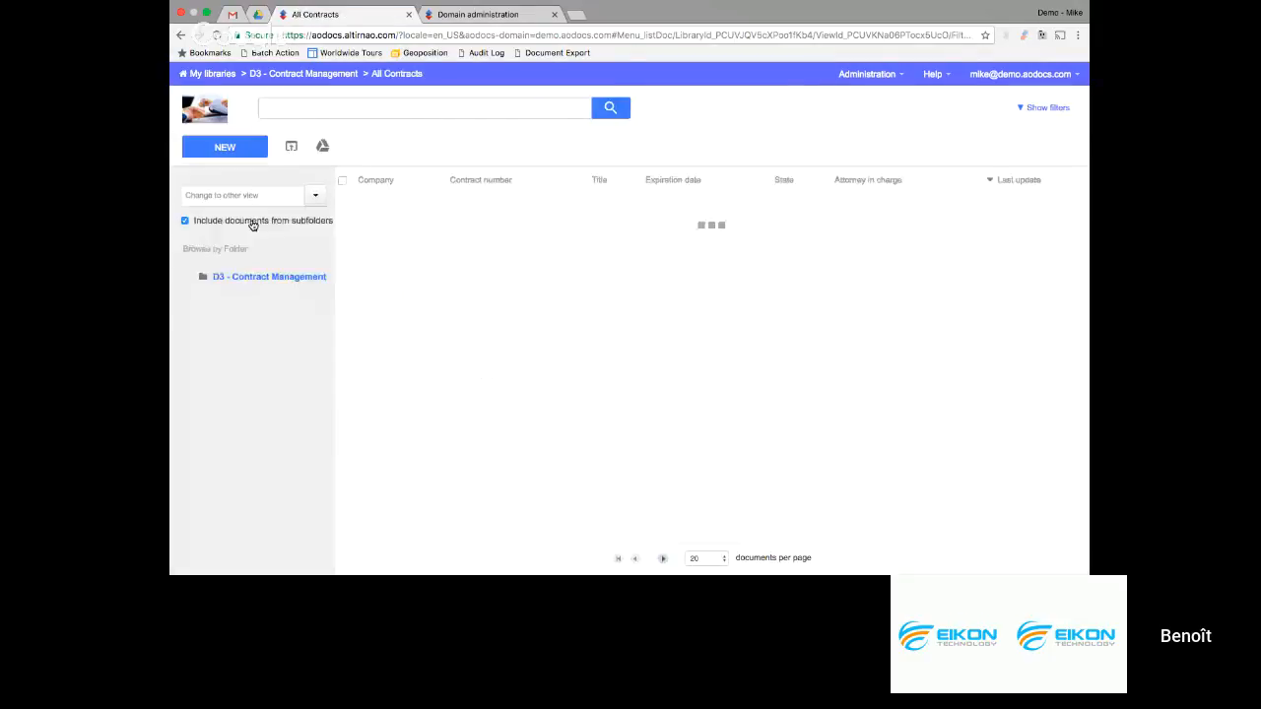
left_click(258, 14)
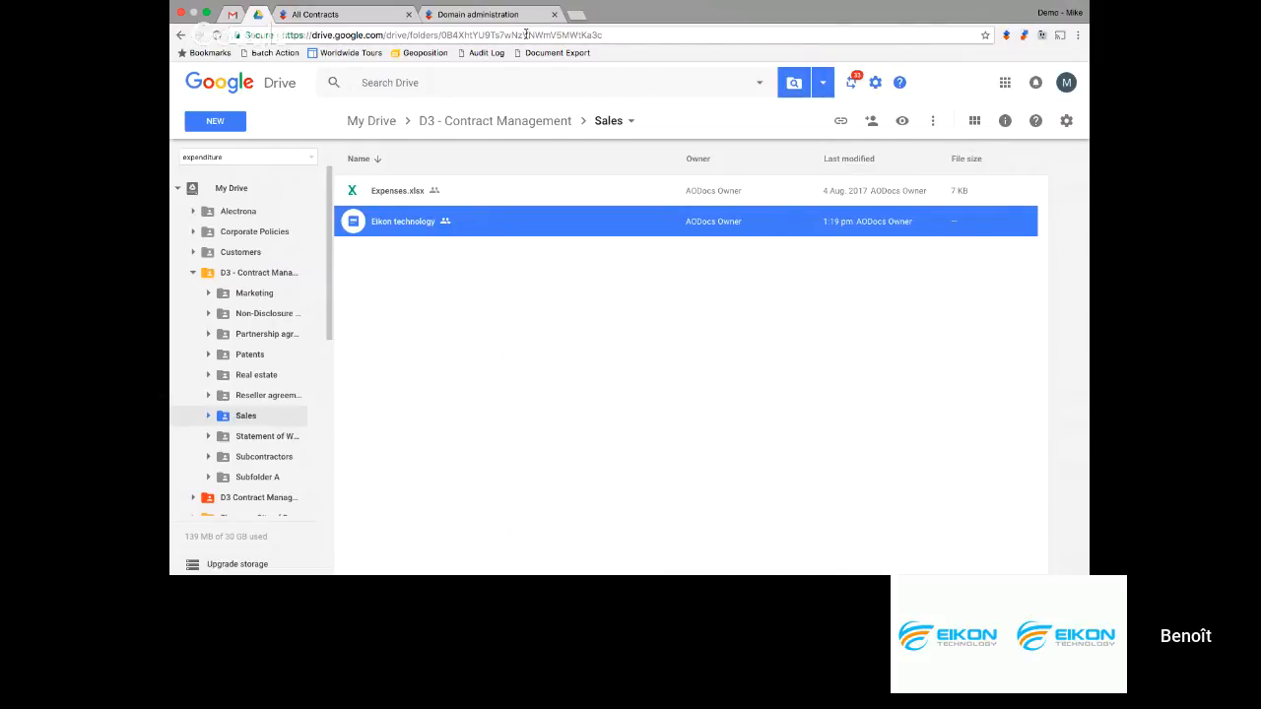
left_click(356, 19)
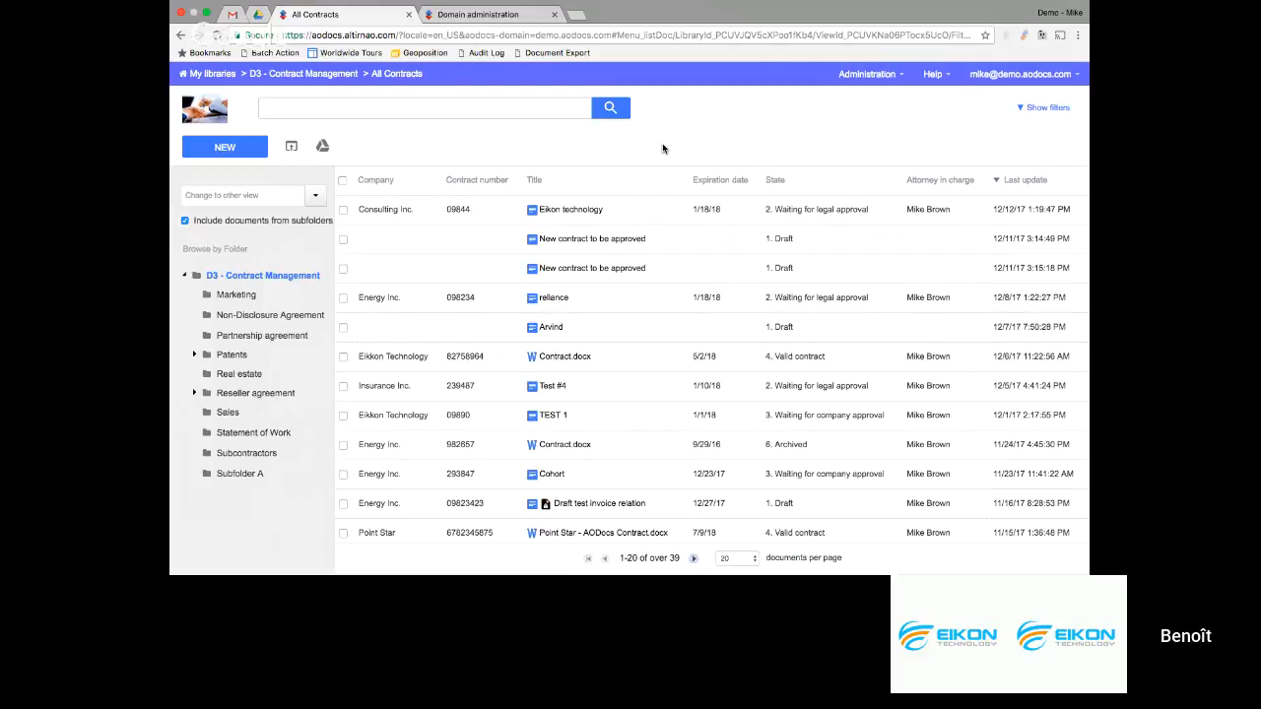
Check the "Will expire in 1 month" view of the D3 - Contract Management library and close the library
left_click(326, 75)
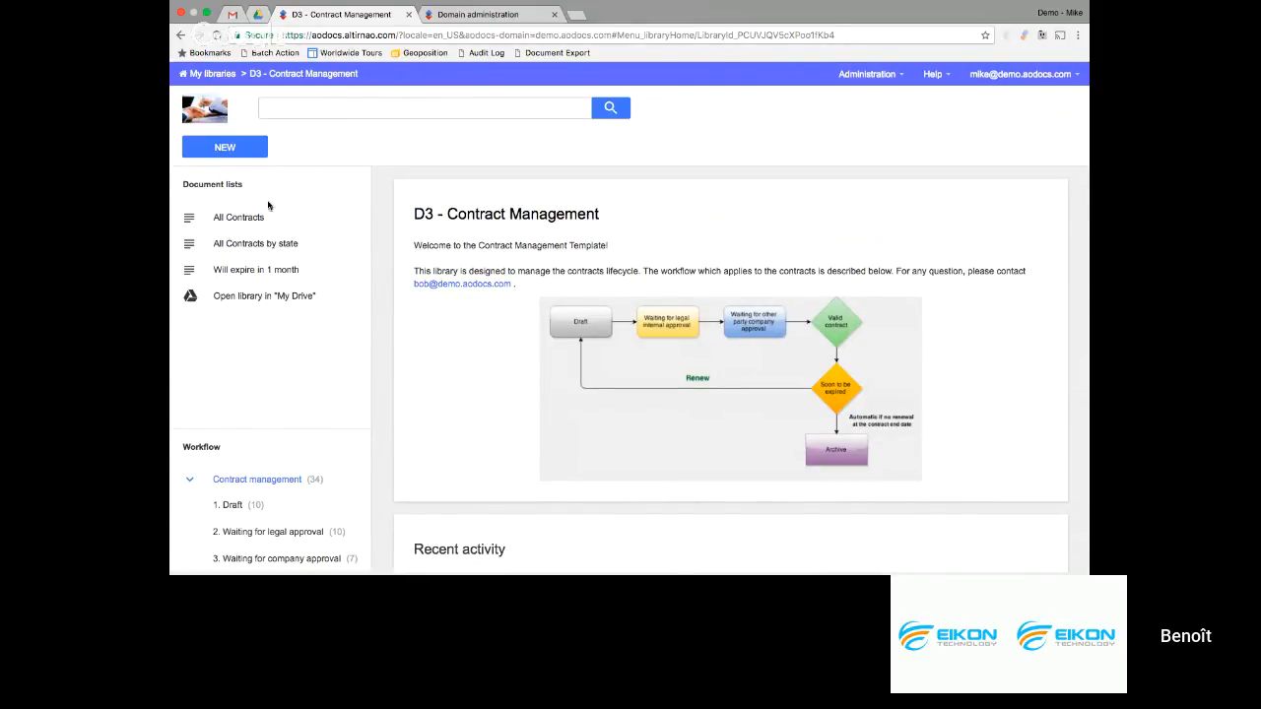
left_click(239, 271)
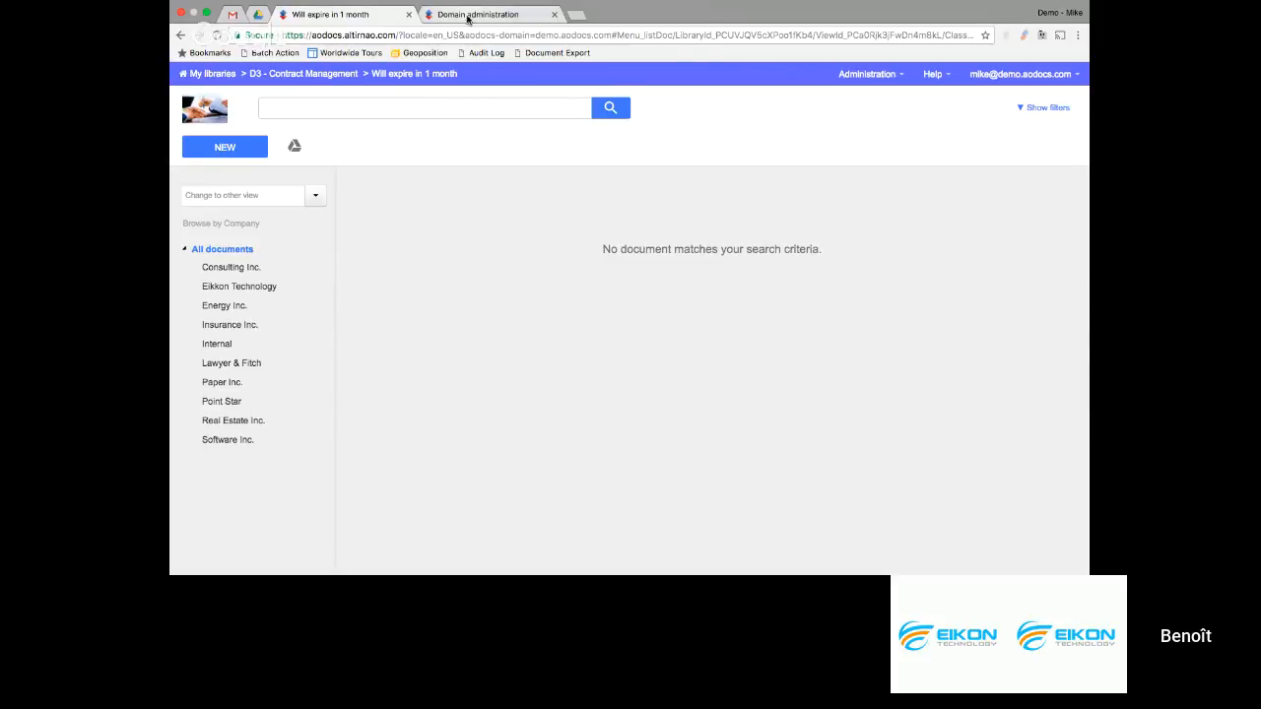
left_click(408, 15)
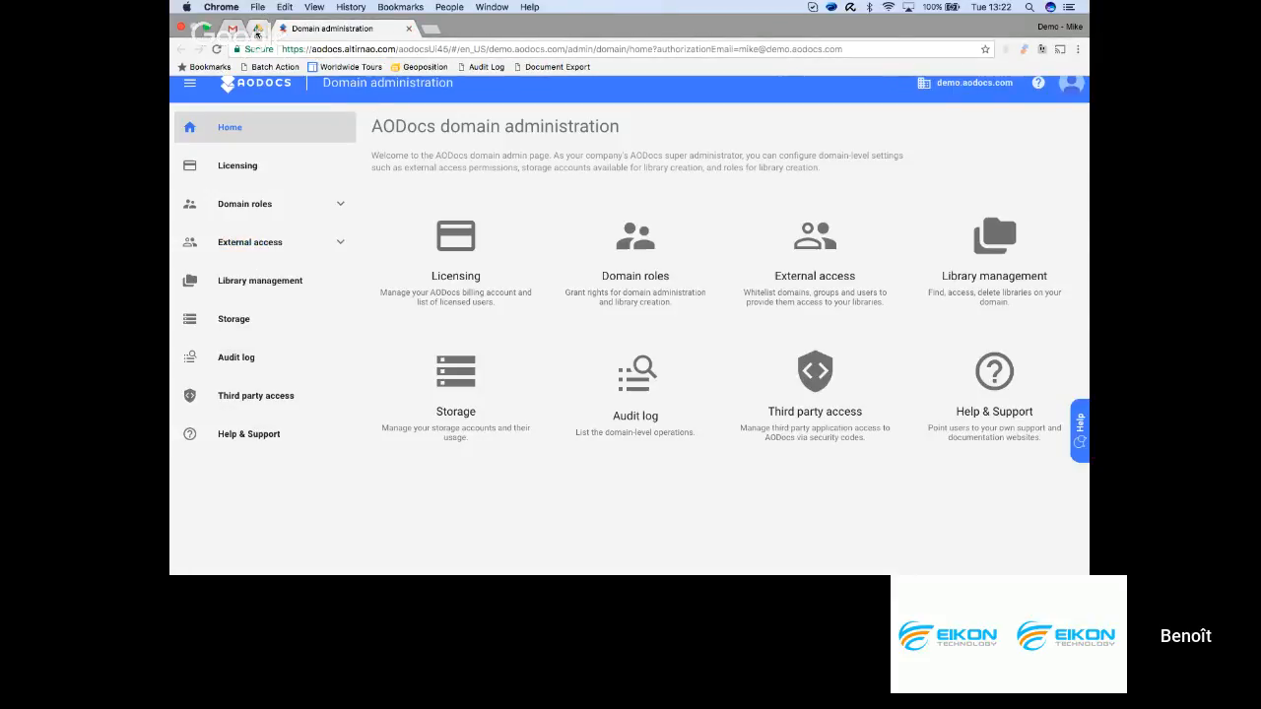
Return to Google Drive, review the AODocs workflow tasks grouped by contract state, and close the task list
left_click(257, 29)
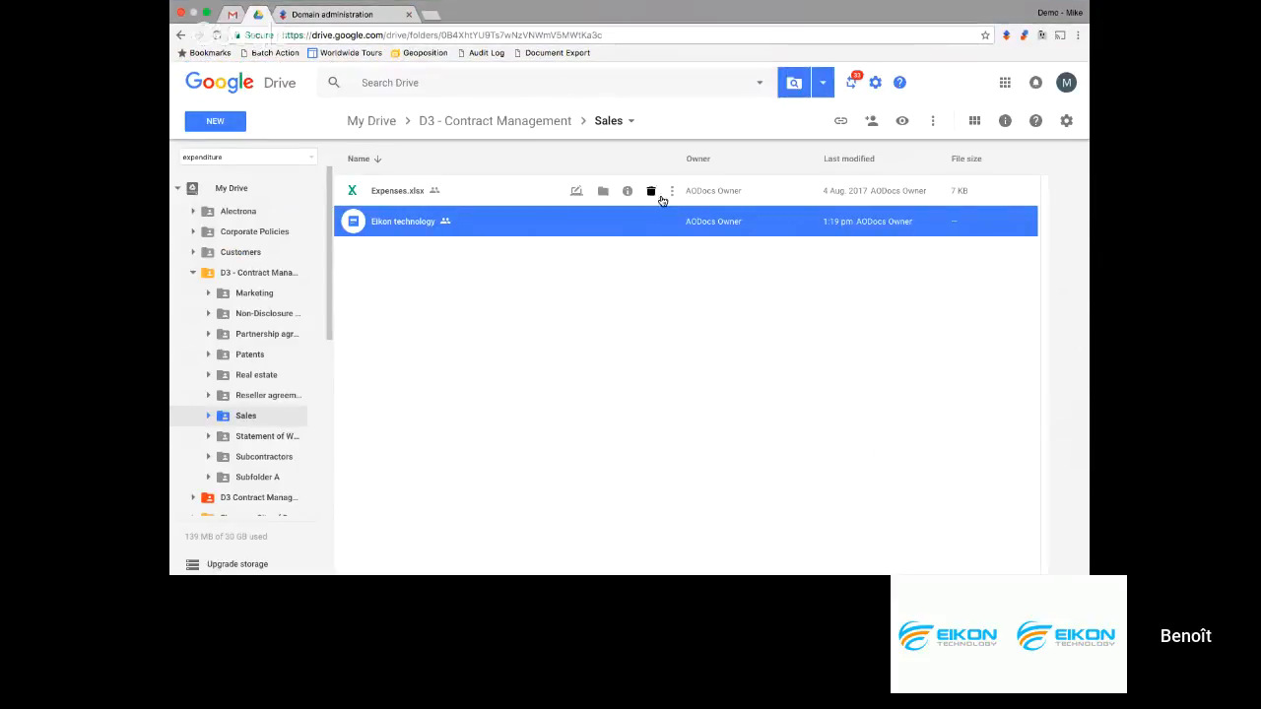
left_click(853, 87)
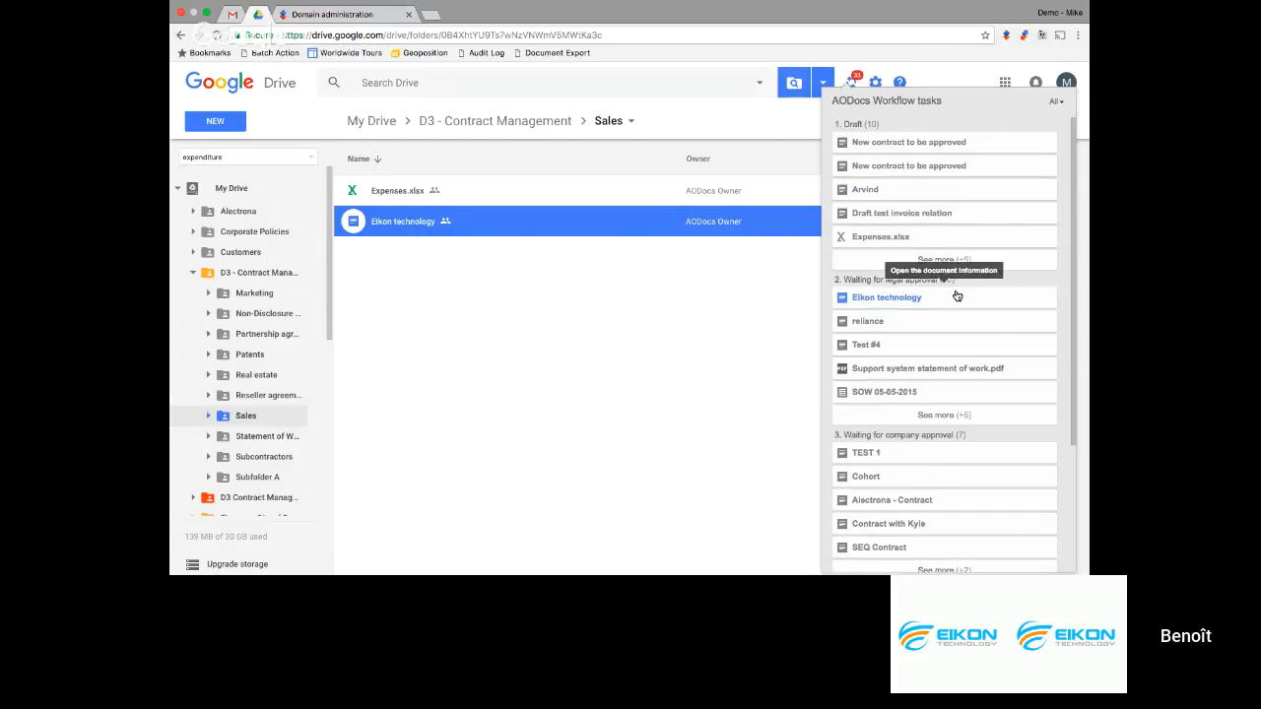
scroll(957, 295, "down", 3)
scroll(957, 296, "up", 2)
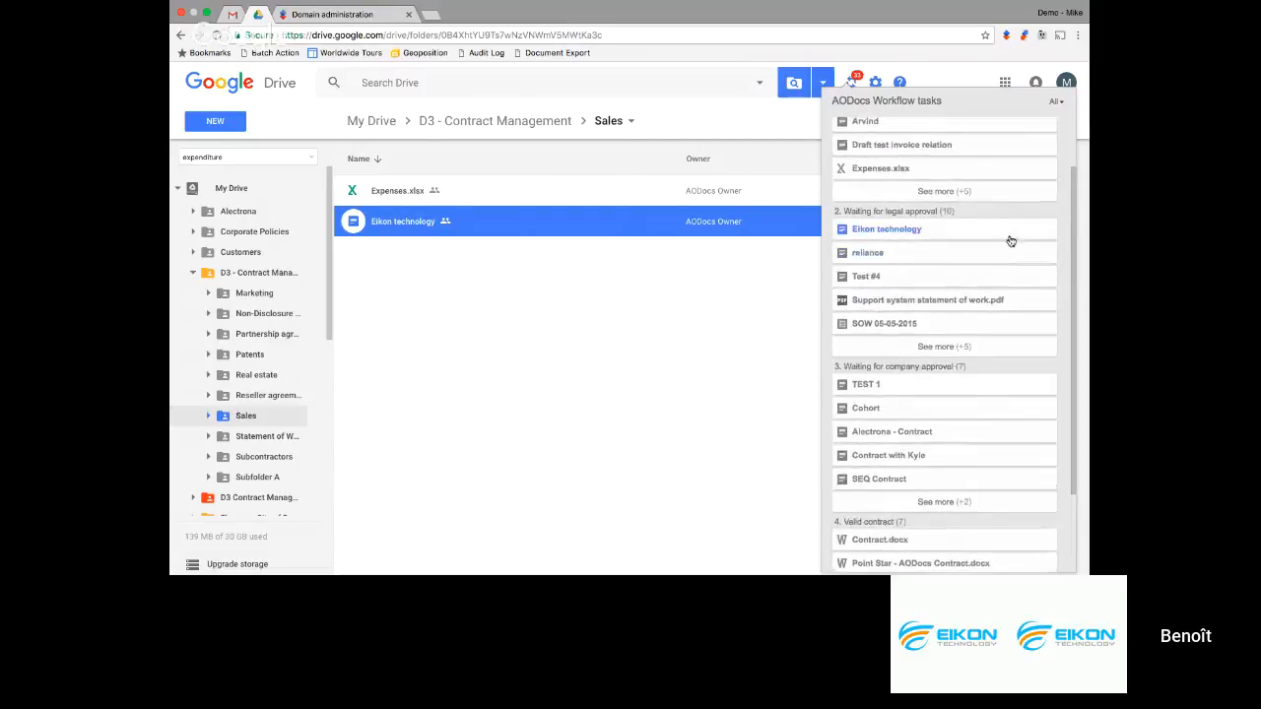
scroll(1012, 217, "up", 2)
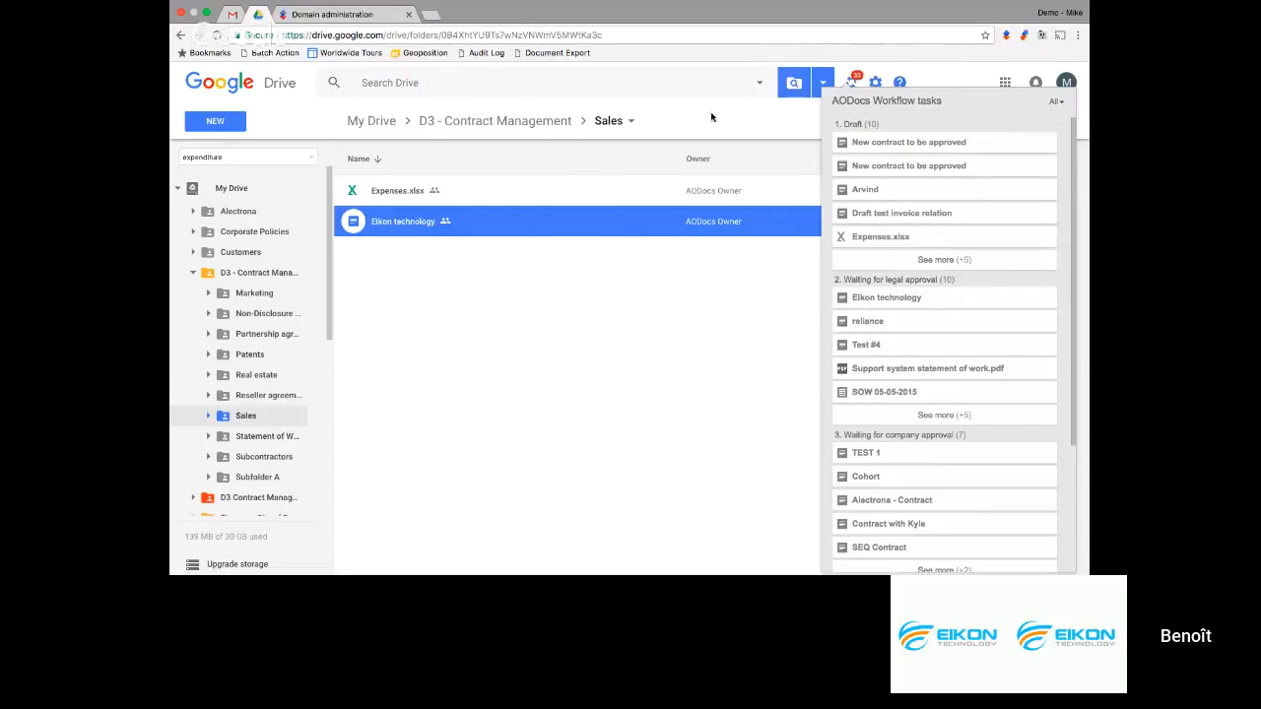
left_click(773, 124)
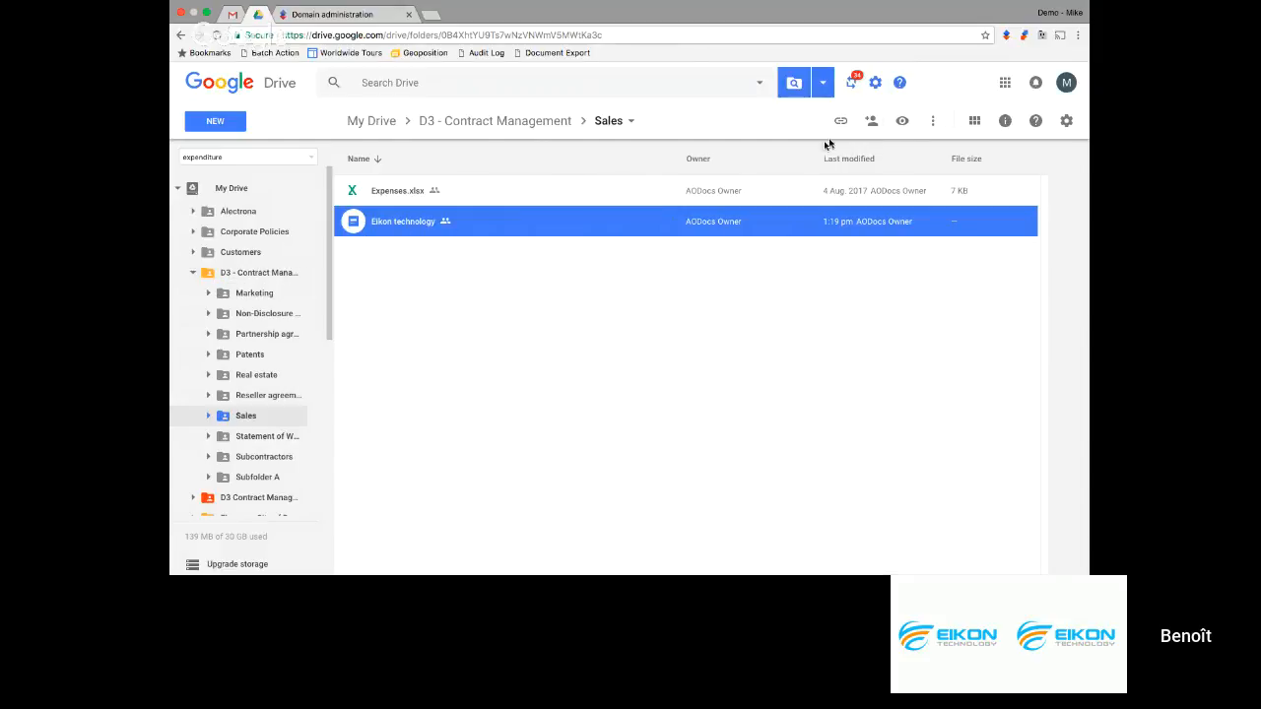
Review the permissions, assignable user roles and security settings in the D3 - Contract Management security center, then cancel out of it
left_click(875, 86)
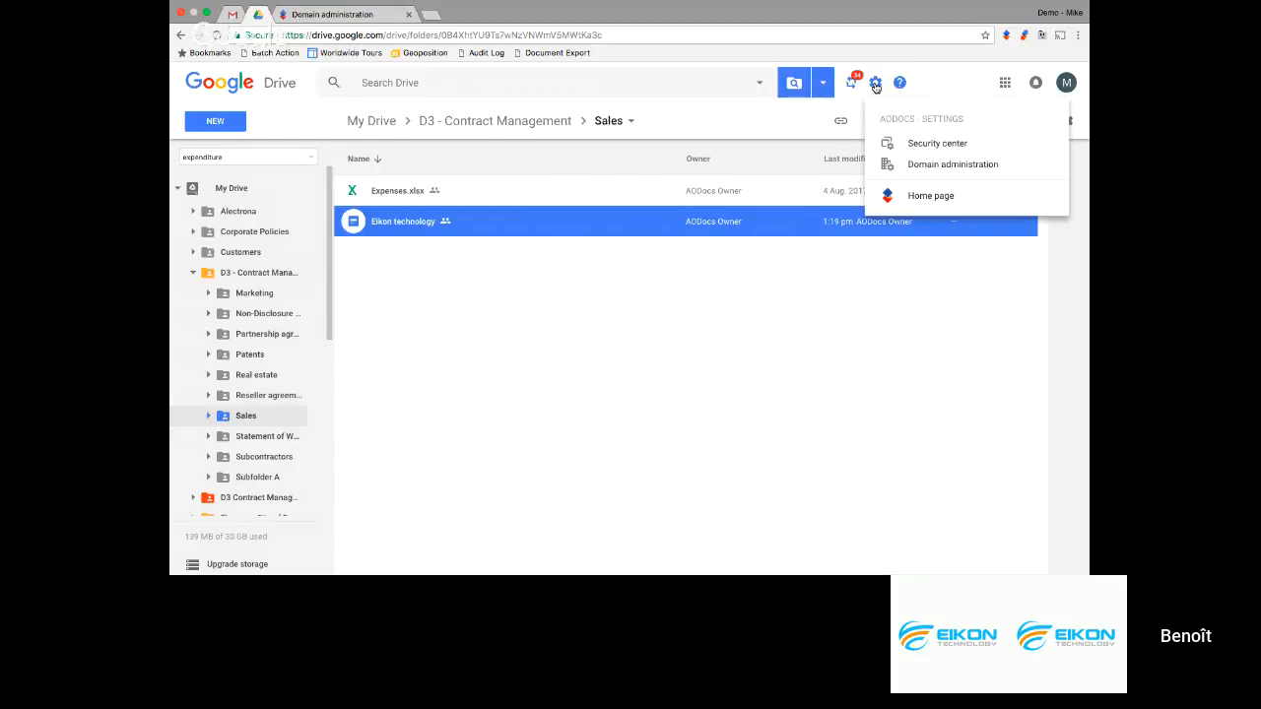
left_click(923, 147)
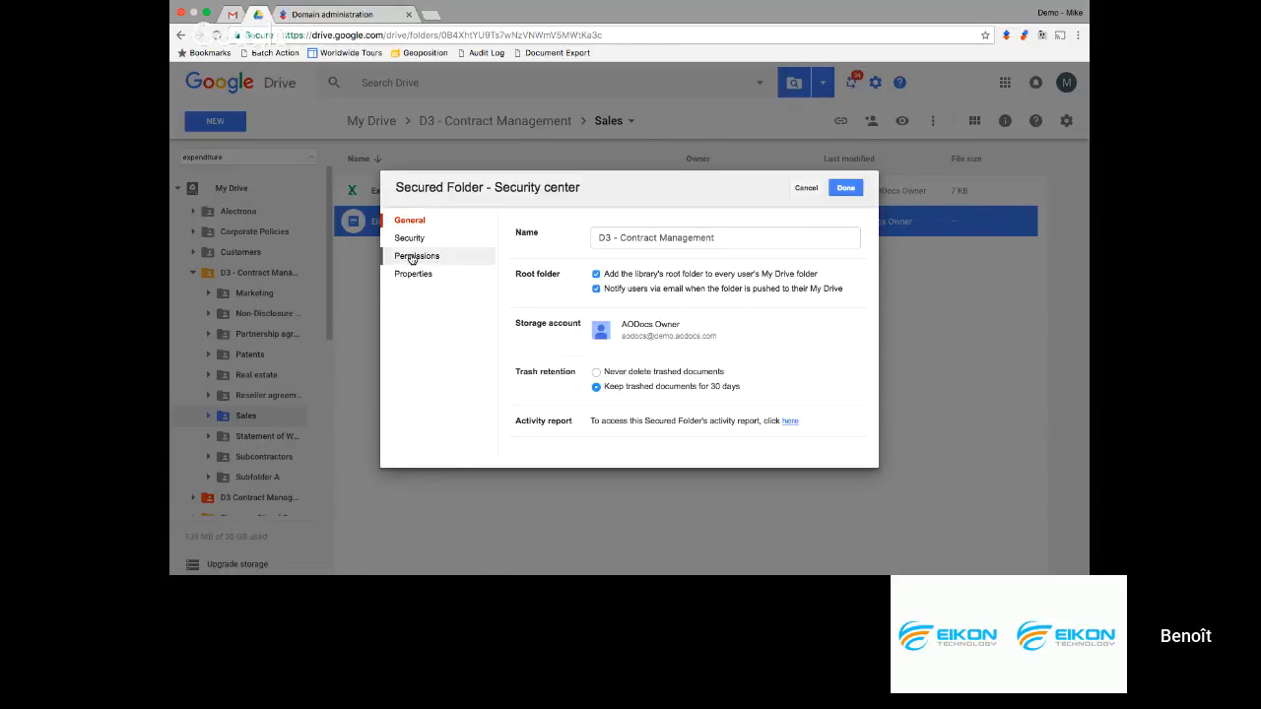
left_click(411, 258)
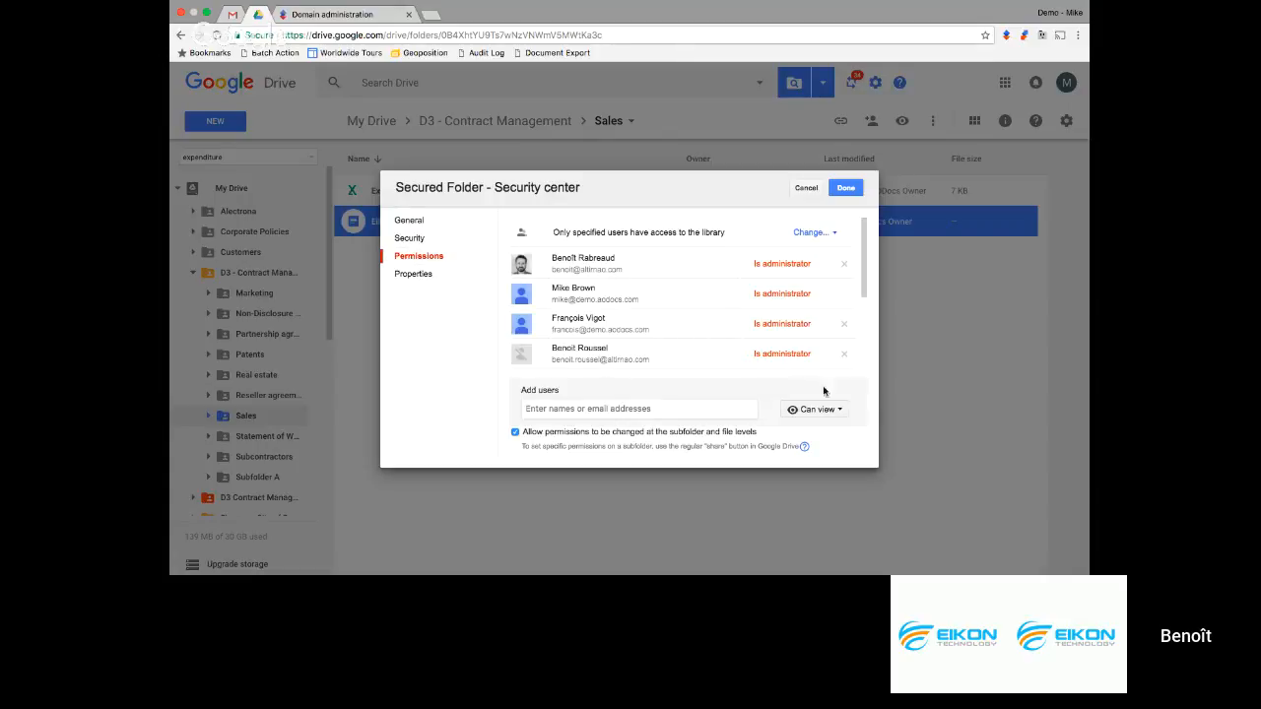
left_click(839, 411)
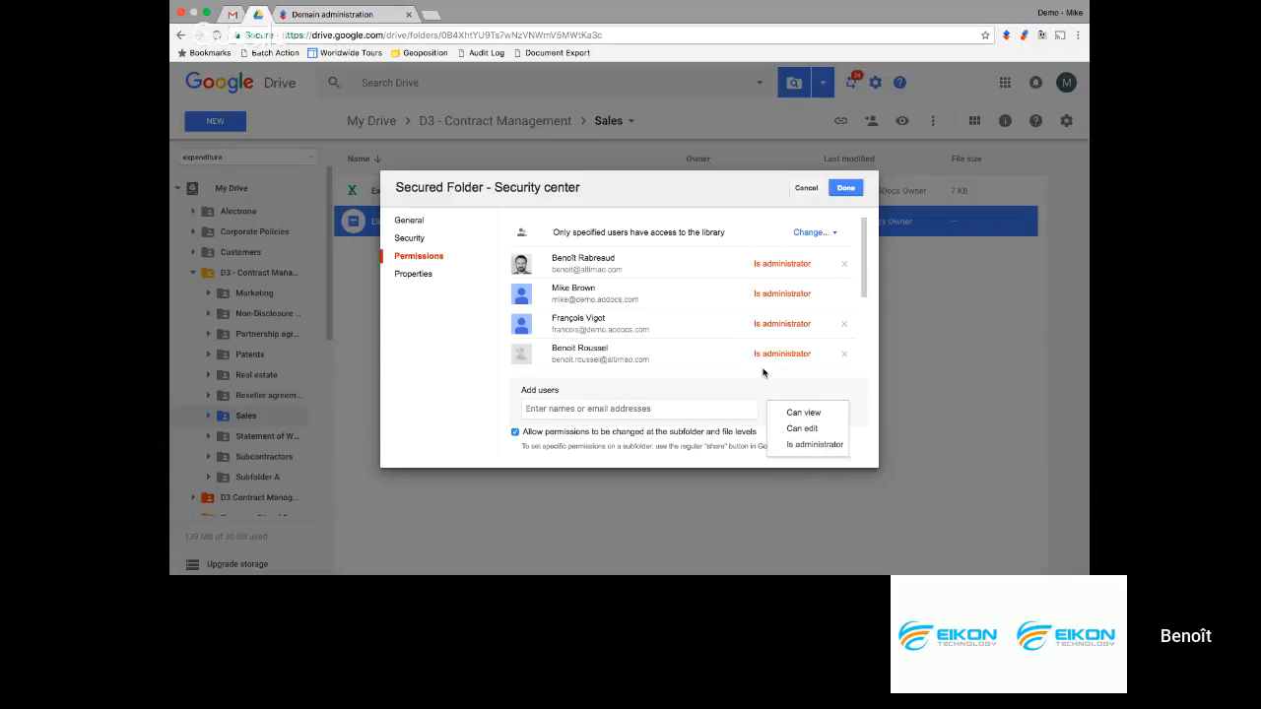
scroll(716, 278, "down", 3)
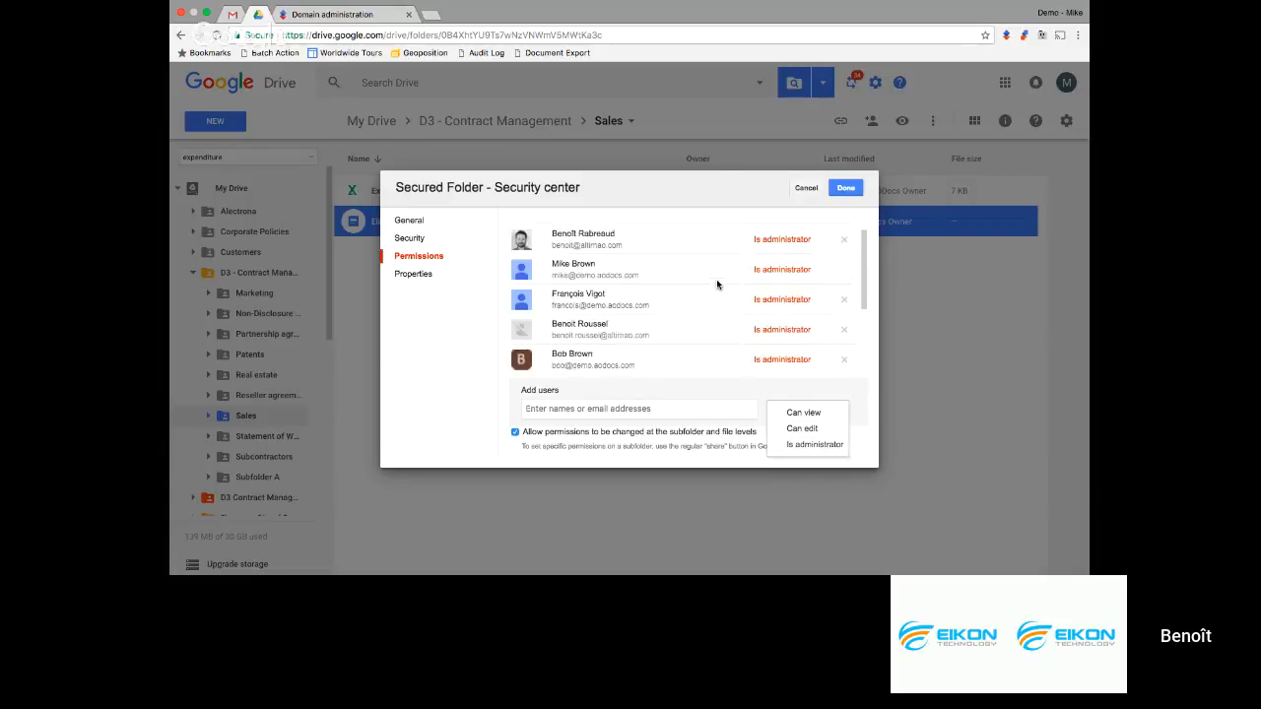
scroll(717, 279, "up", 3)
scroll(716, 281, "down", 1)
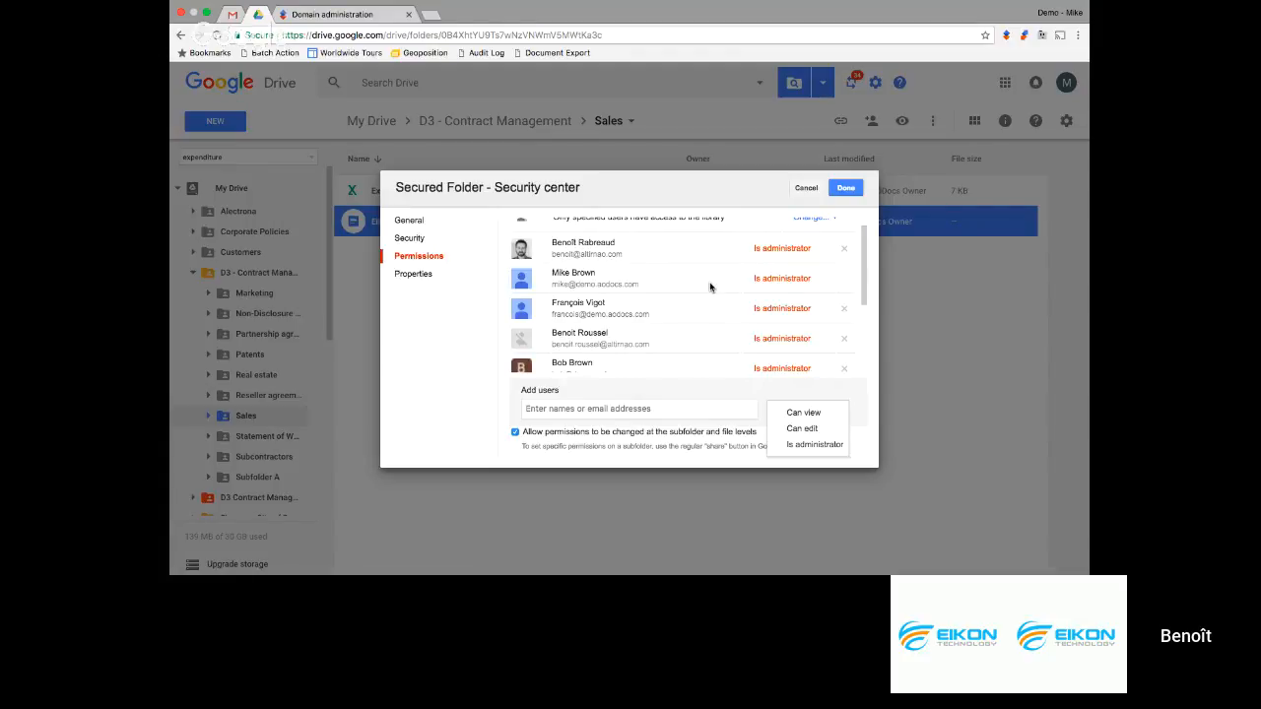
left_click(411, 241)
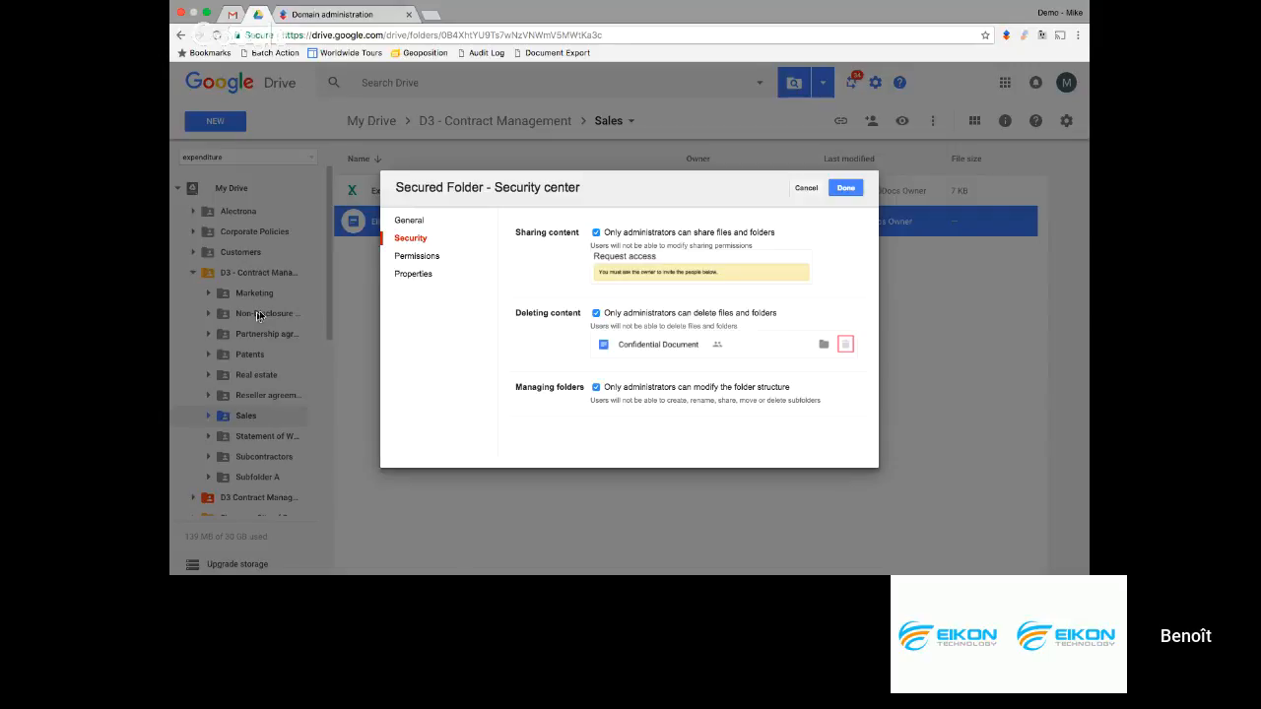
left_click(807, 192)
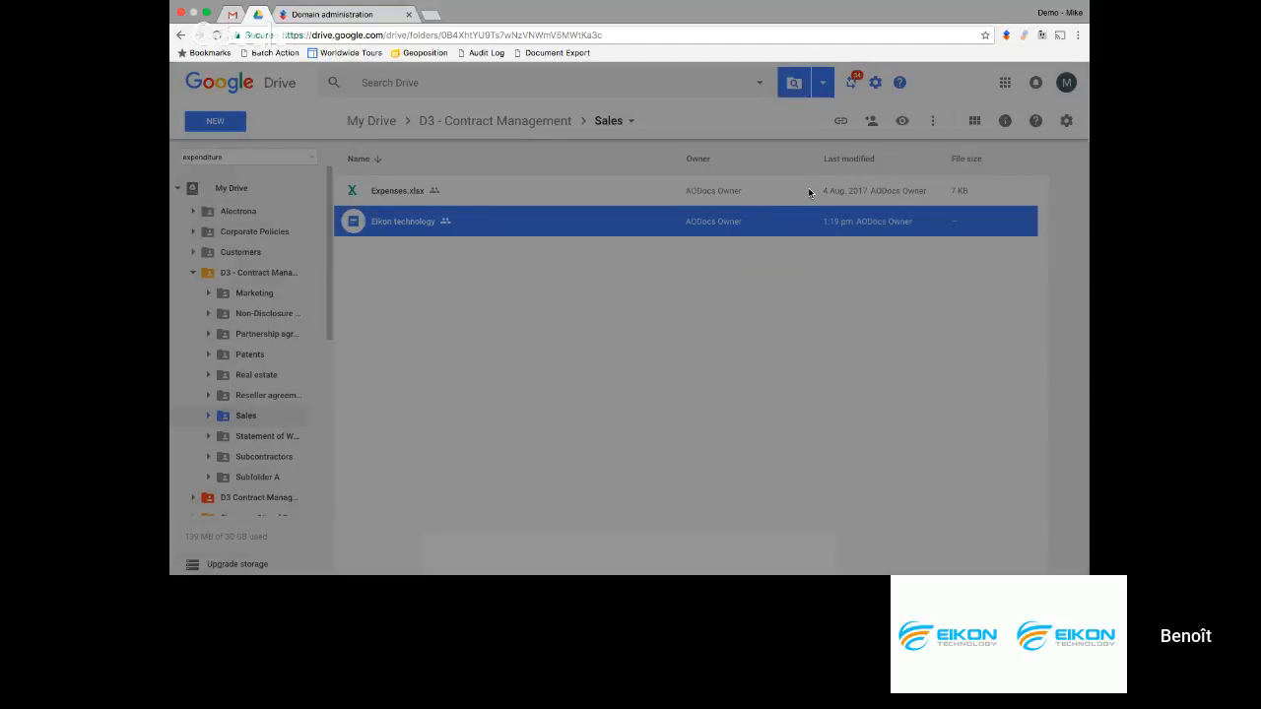
key("ctrl+Left")
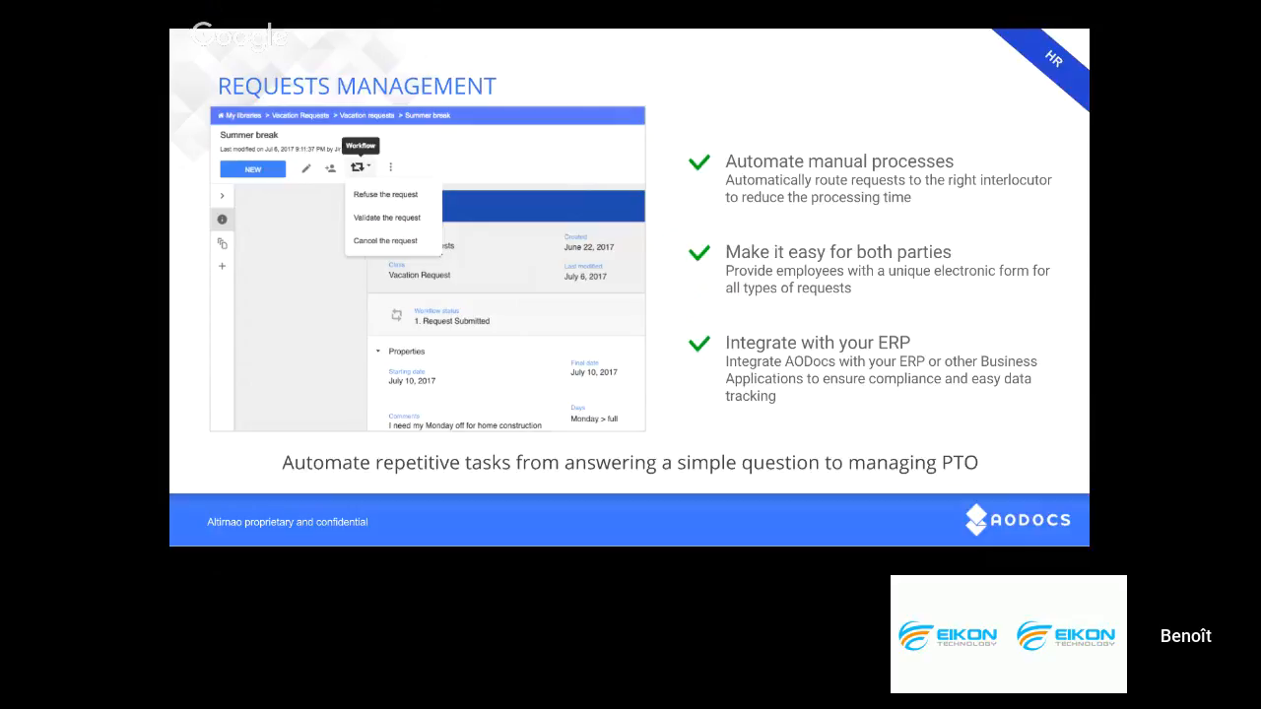
left_click(431, 279)
left_click(432, 278)
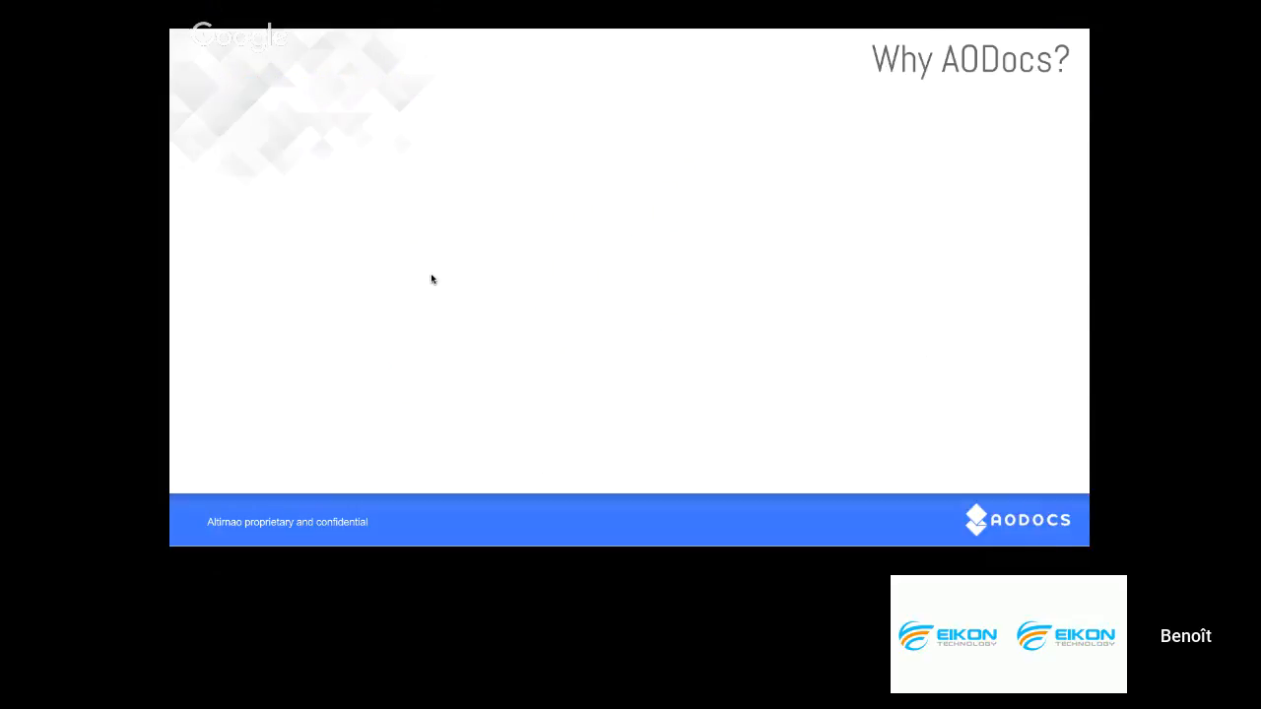
key("Left")
key("ctrl+Right")
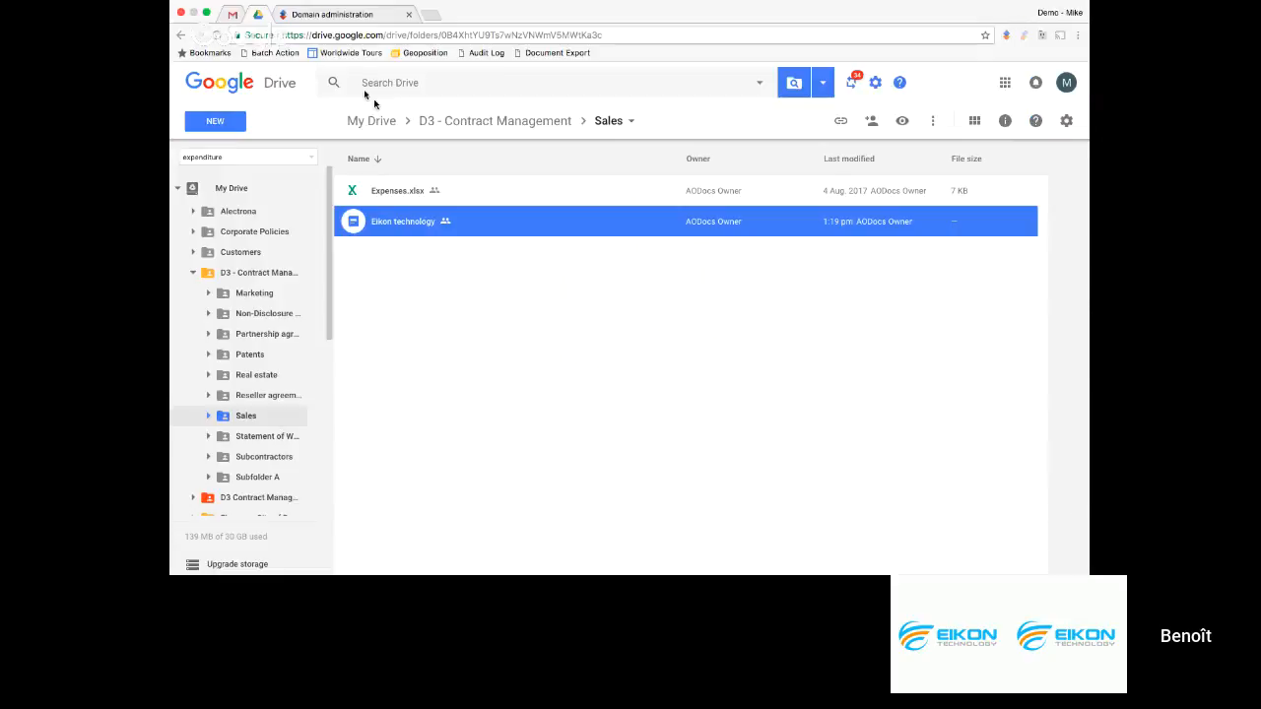
Load the AODocs library home page at aodocs.altirnao.com in a new browser tab
left_click(328, 16)
left_click(432, 16)
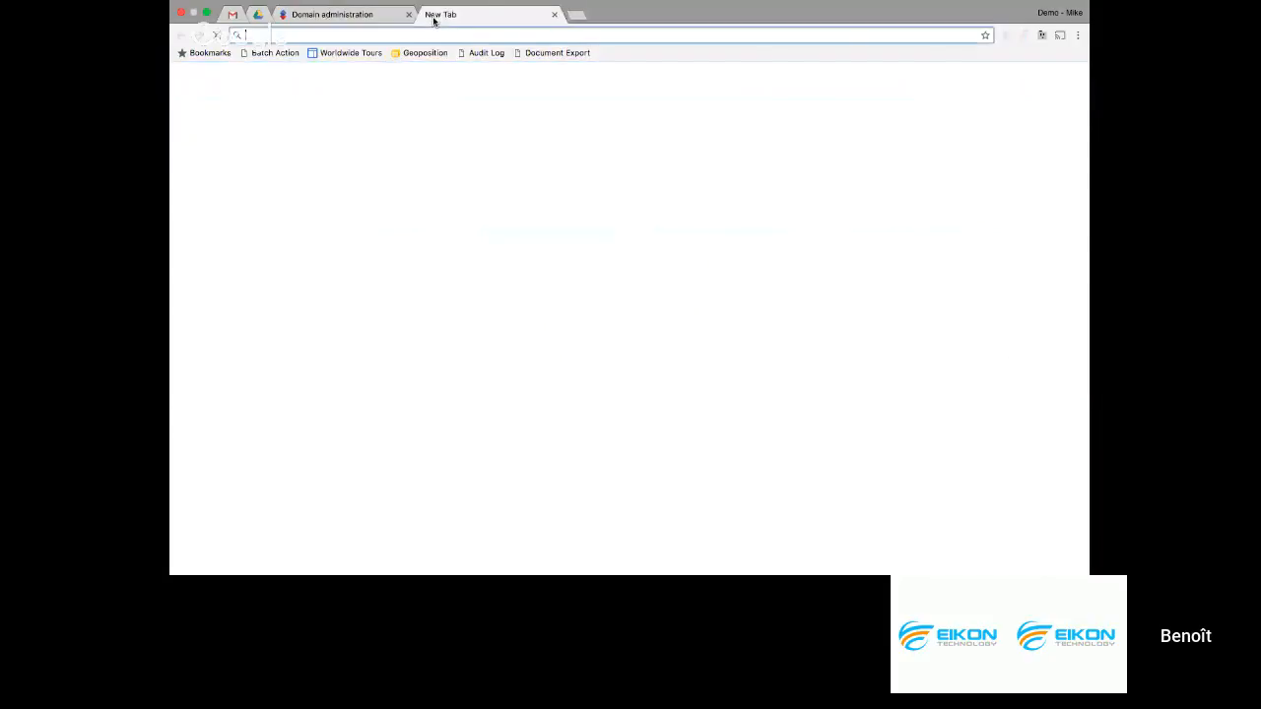
type("aodocs.altirnao.com")
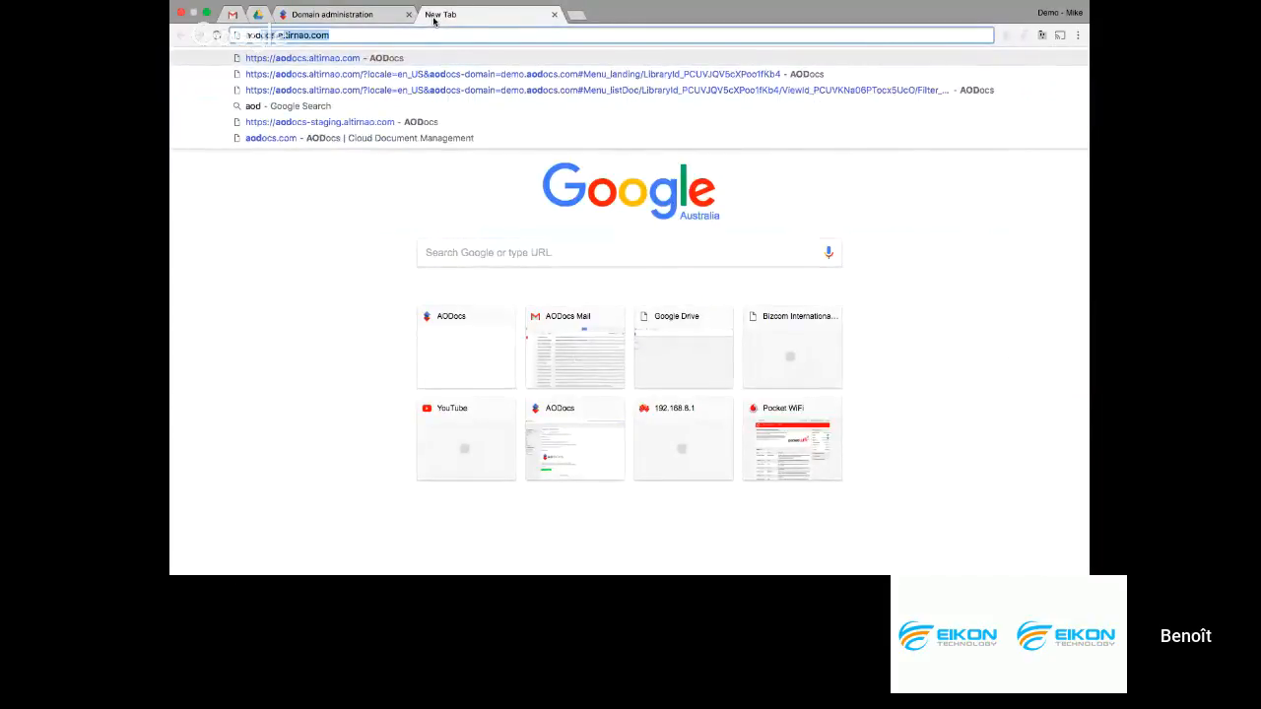
key("Return")
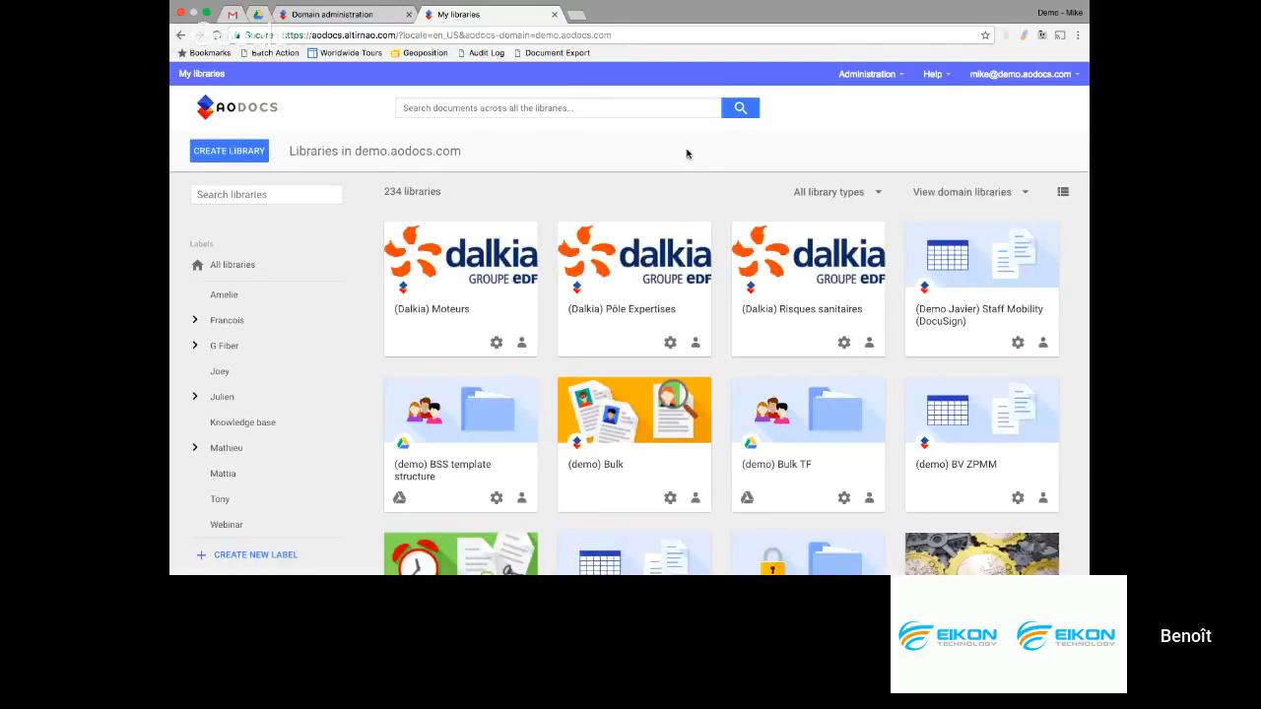
Search the libraries for "exp" and open the Expenditure claim library
left_click(293, 196)
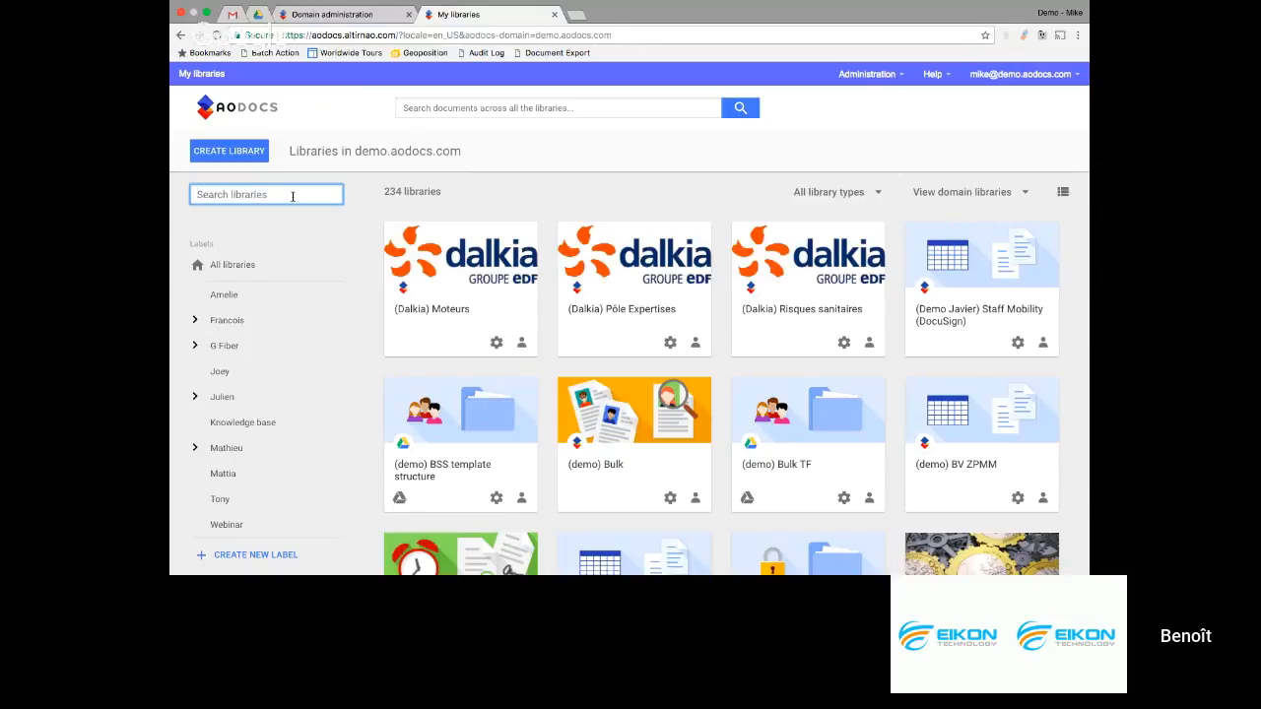
type("exp")
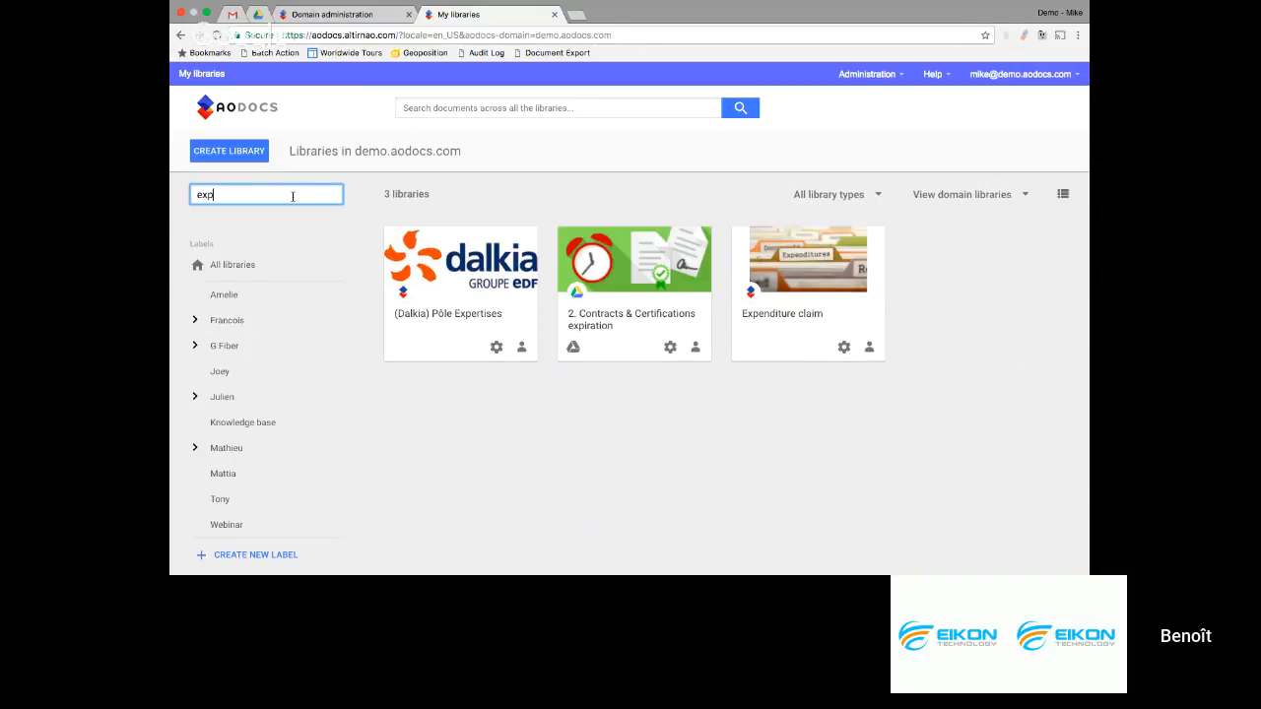
left_click(813, 318)
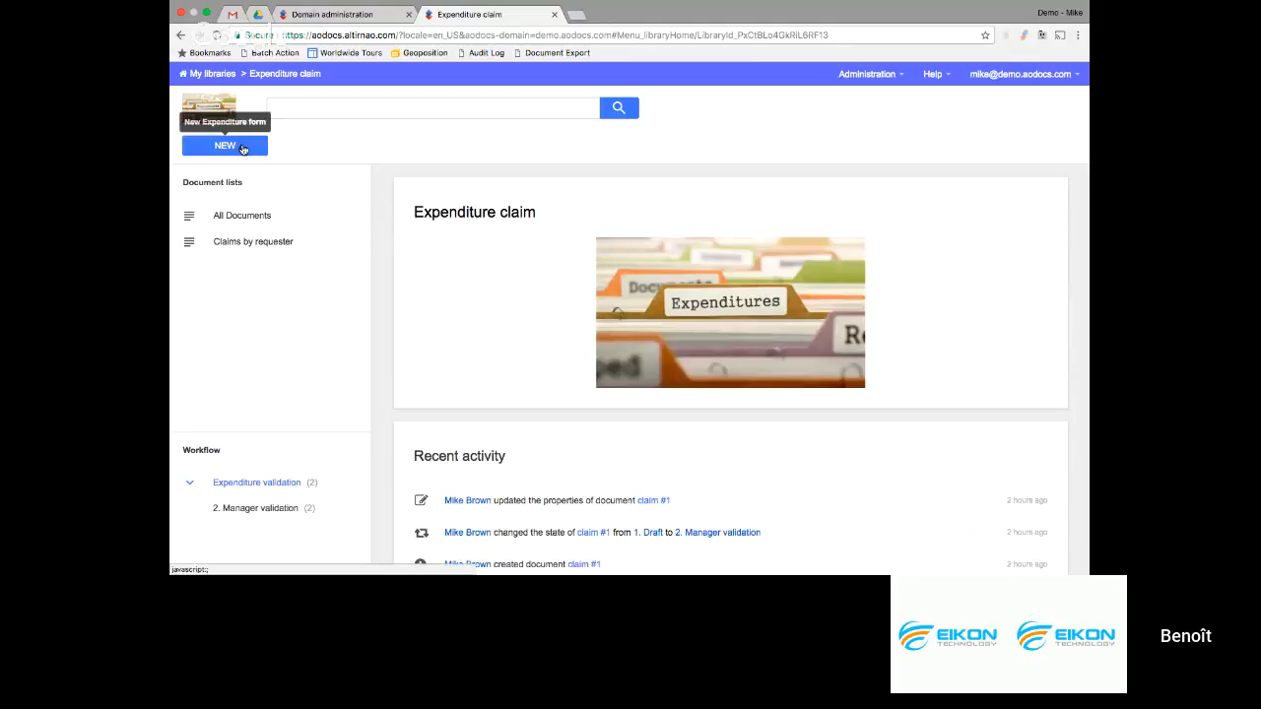
Start a new Expenditure form and set its department to HR and its country to Australia
left_click(234, 147)
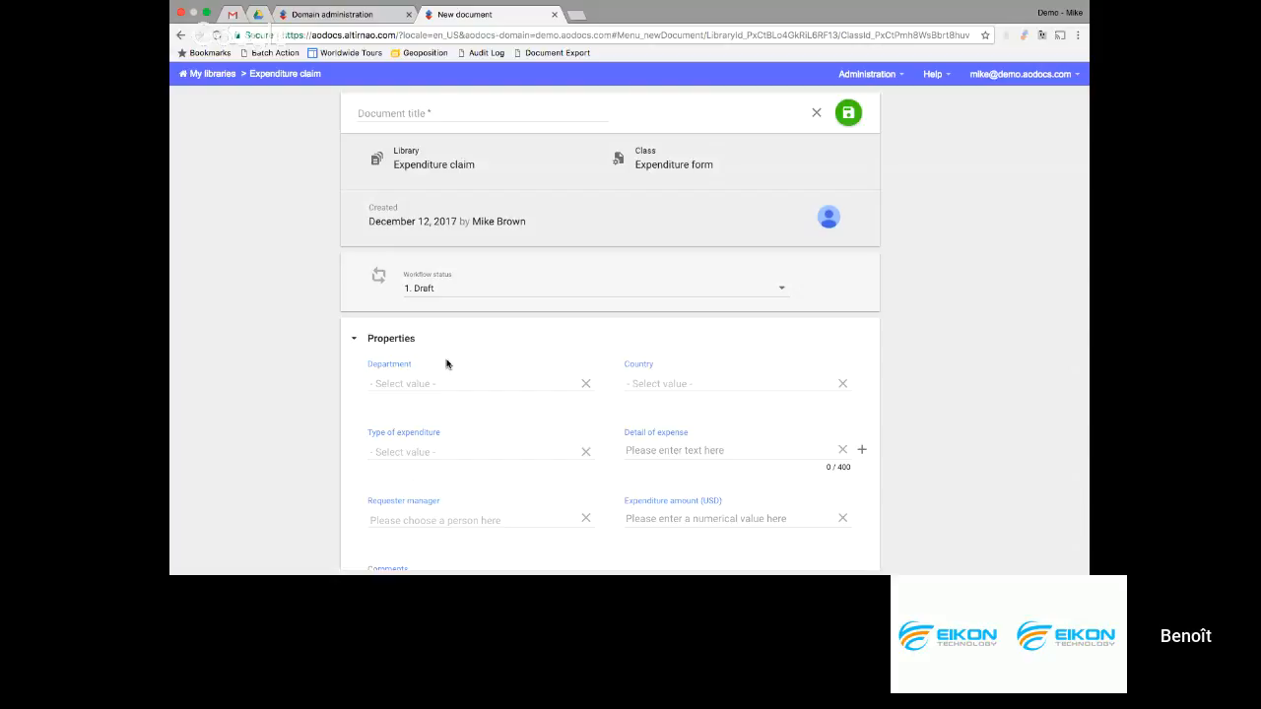
left_click(439, 377)
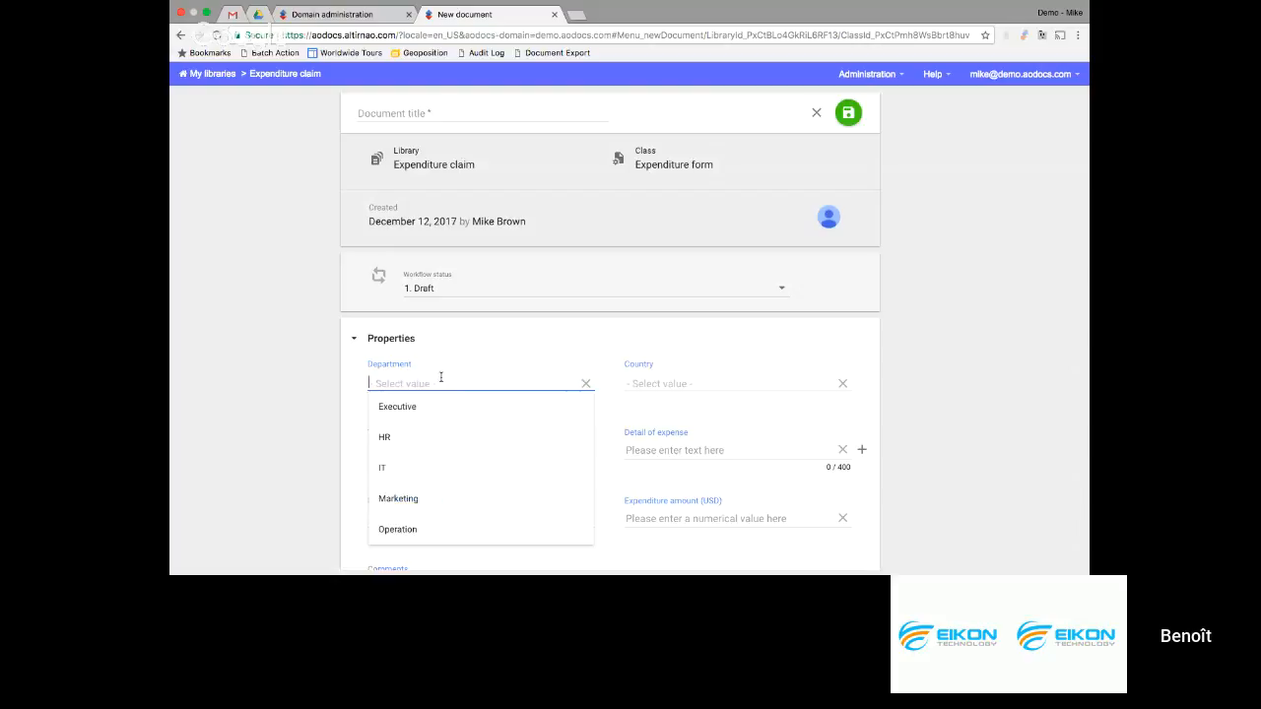
left_click(431, 441)
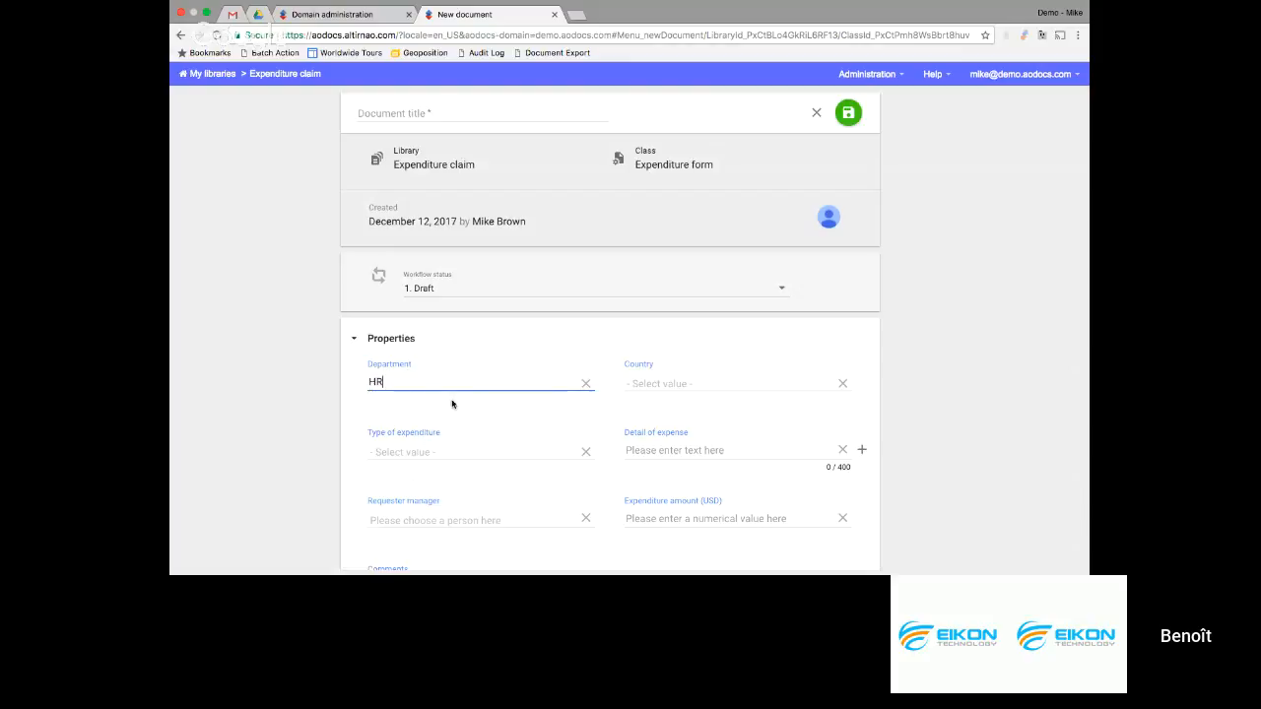
scroll(490, 358, "down", 2)
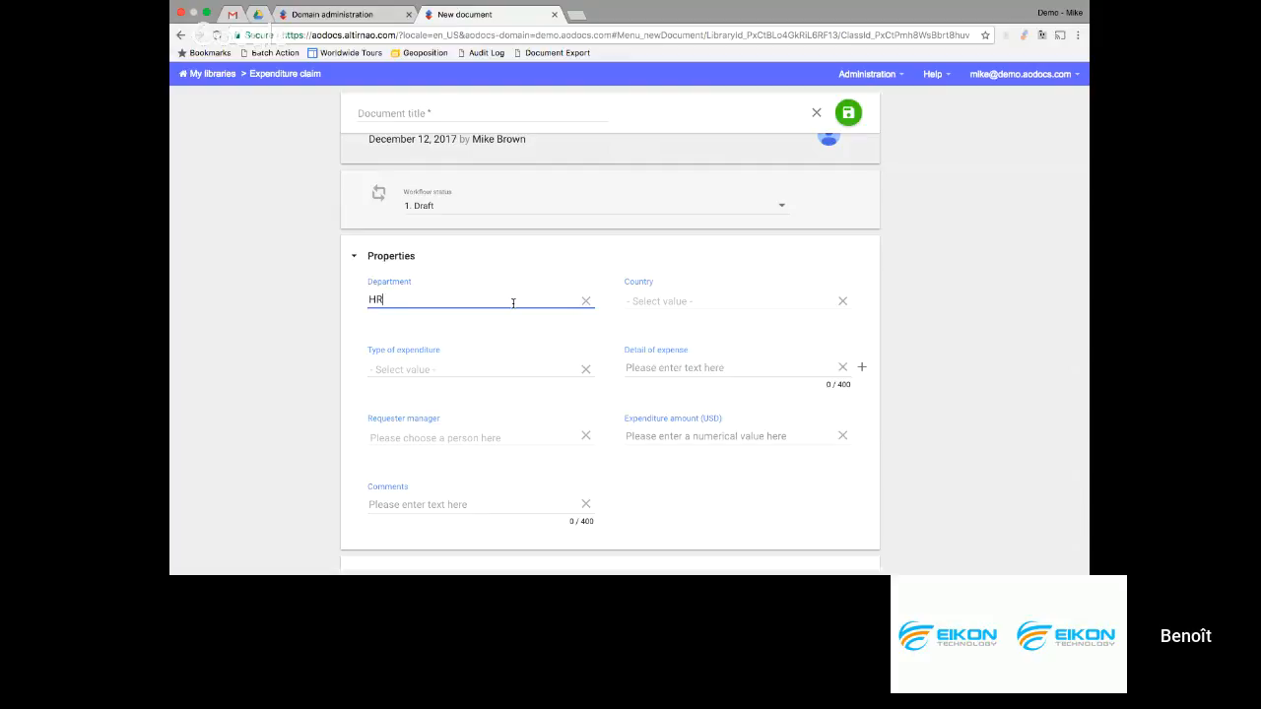
left_click(655, 301)
left_click(660, 326)
Set the type of expenditure to Capital Expenditure with the subtype Real Estate
left_click(470, 370)
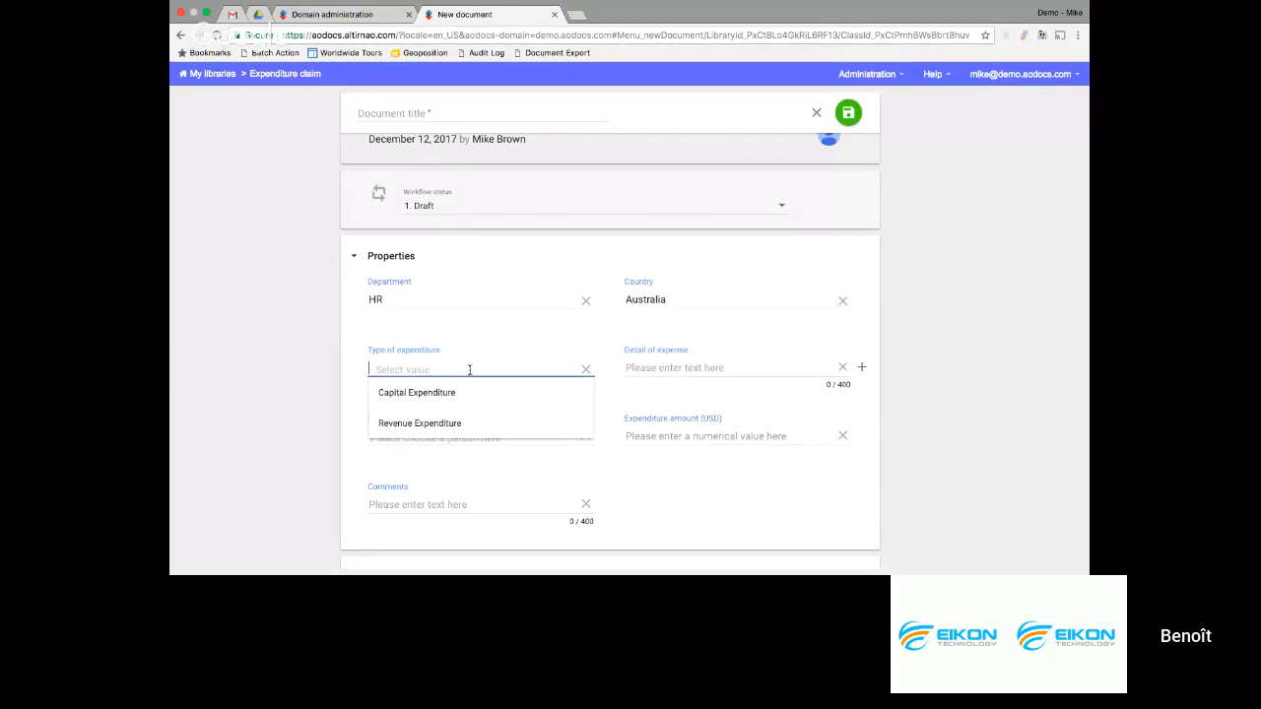
left_click(437, 394)
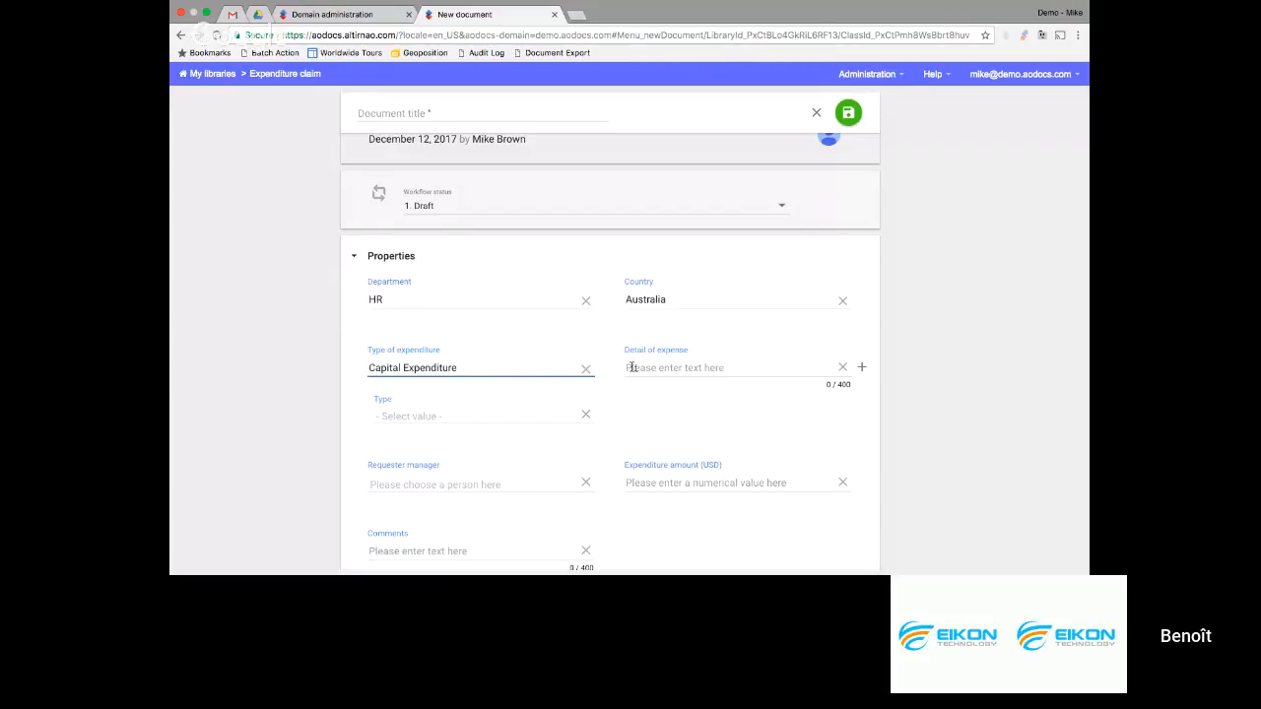
left_click(663, 368)
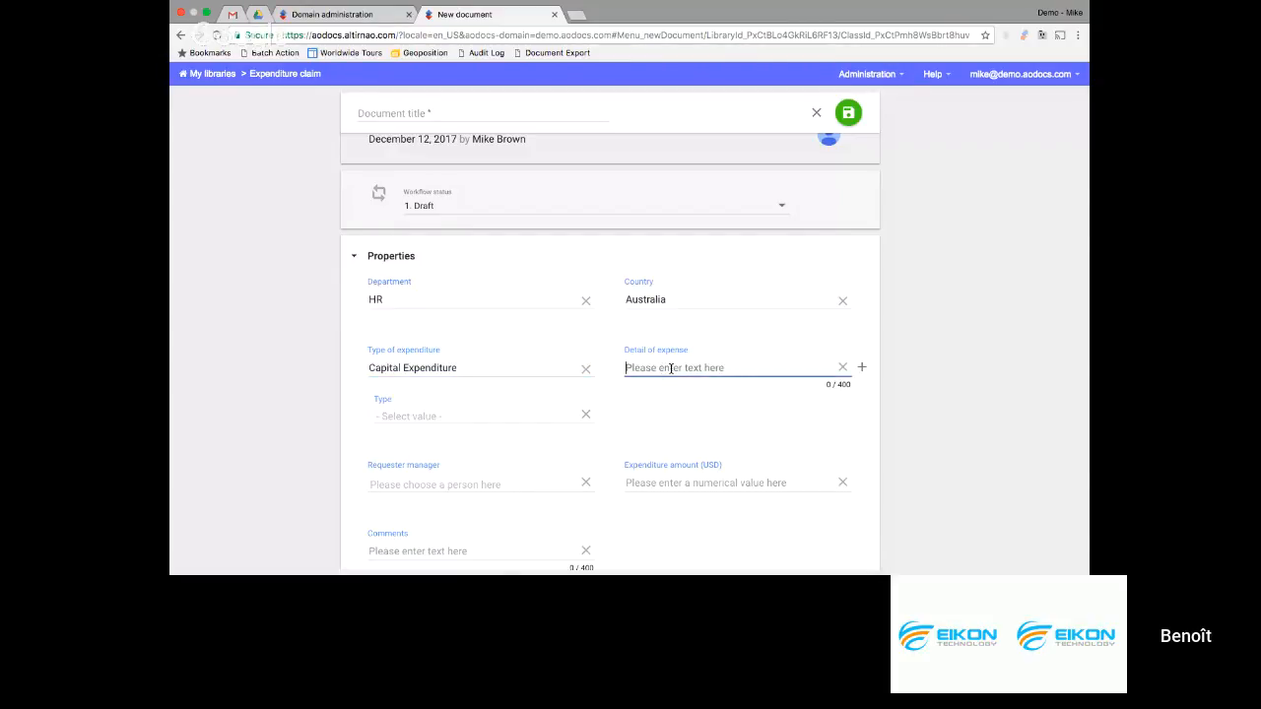
left_click(479, 416)
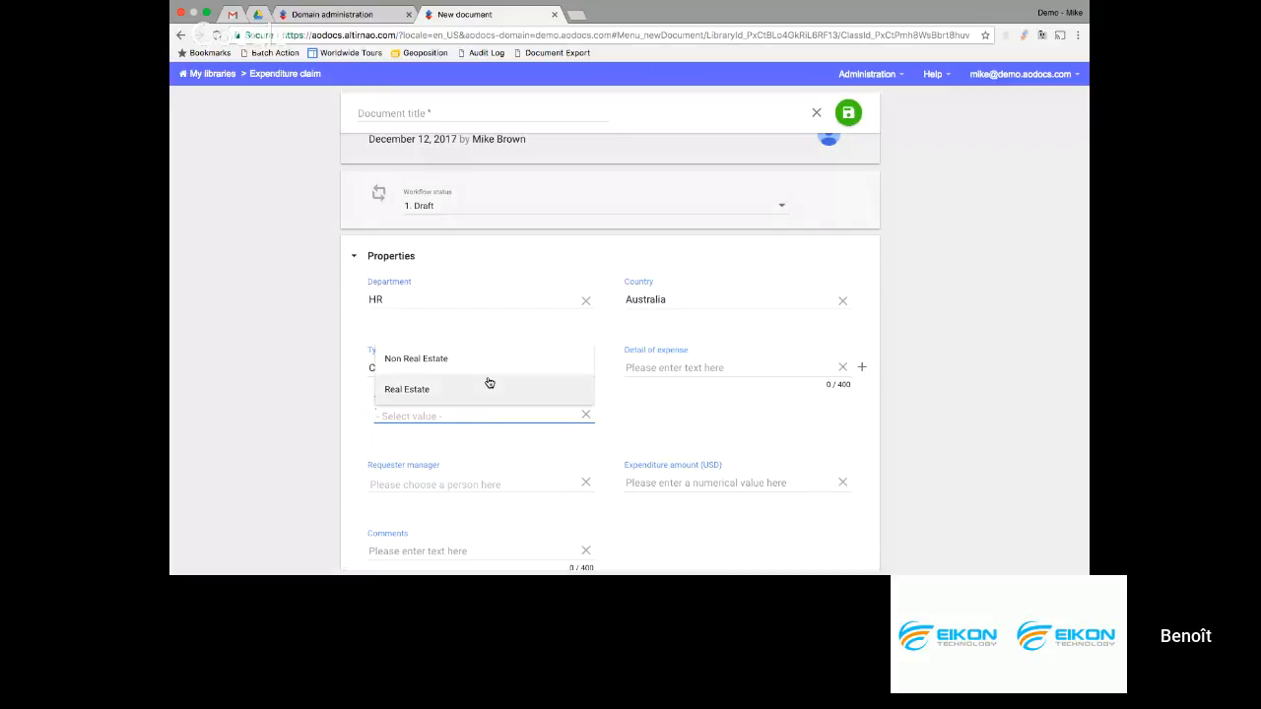
left_click(430, 389)
Assign the demo account's user as requester manager and enter an expenditure amount of 500 USD
scroll(626, 398, "down", 1)
left_click(468, 432)
type("mike")
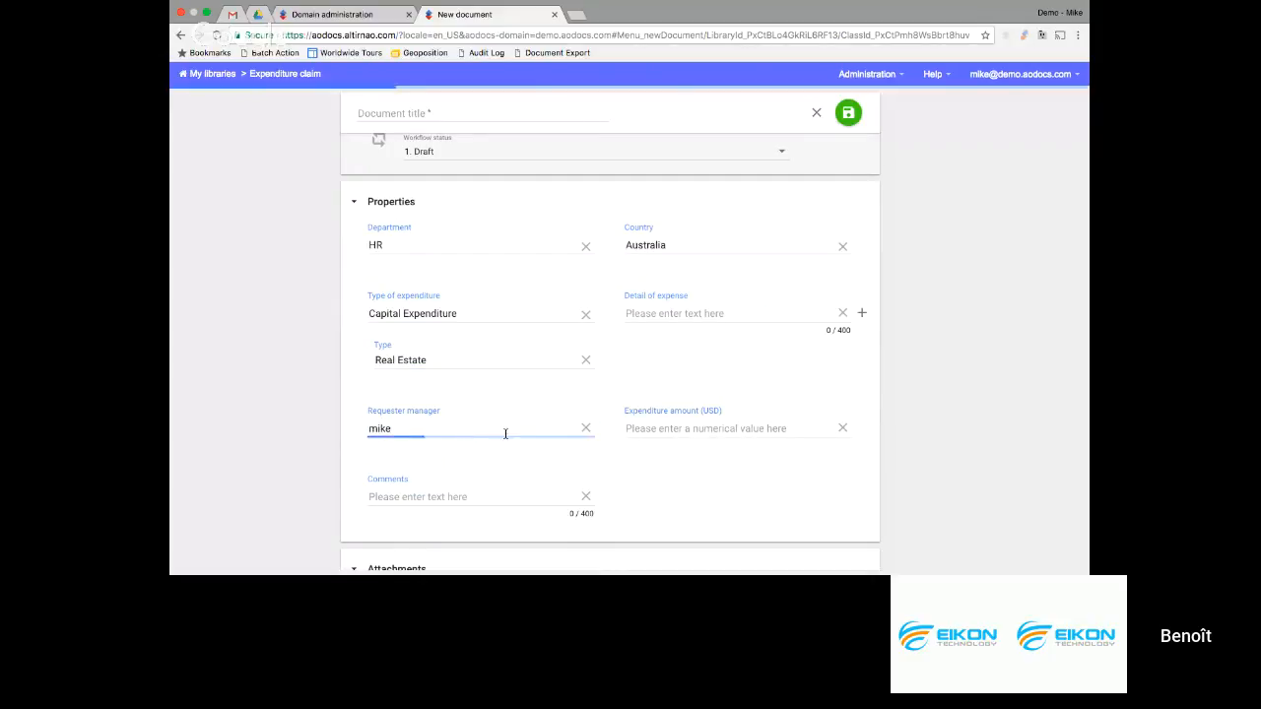
left_click(436, 404)
left_click(667, 427)
type("500")
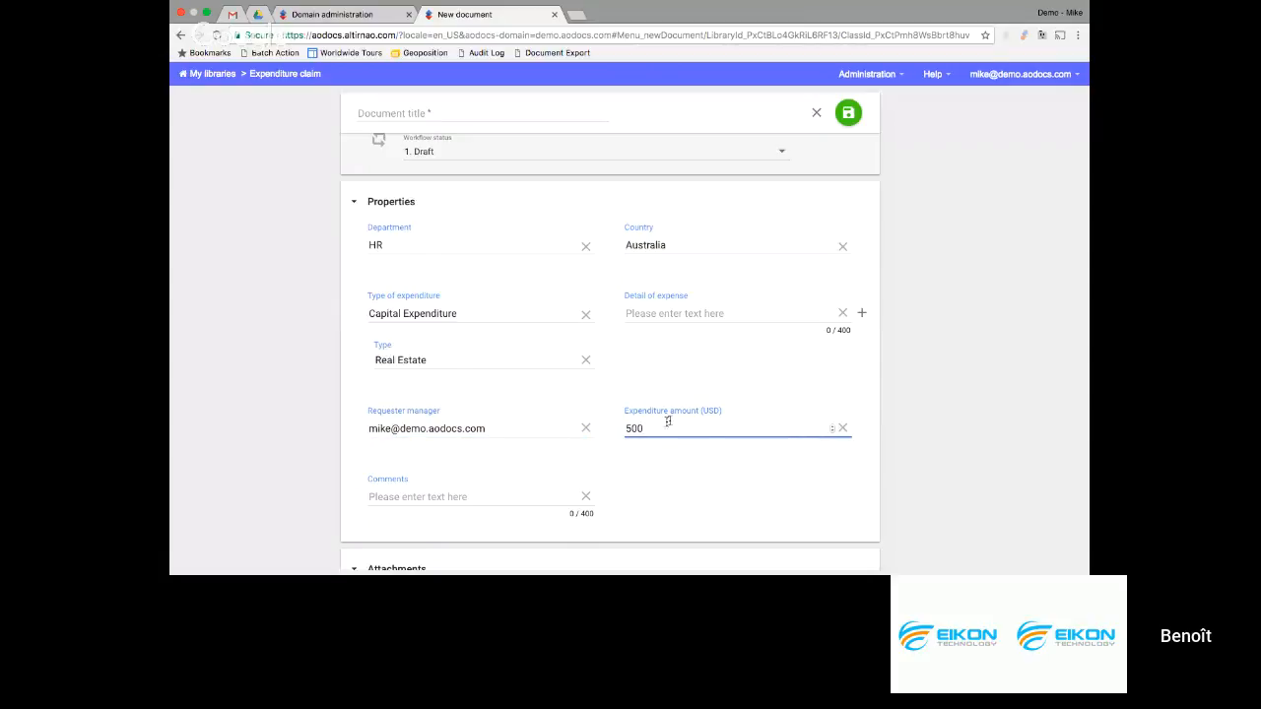
Title the document with the claimant's first name followed by "expense" and save the claim
left_click(848, 115)
left_click(554, 114)
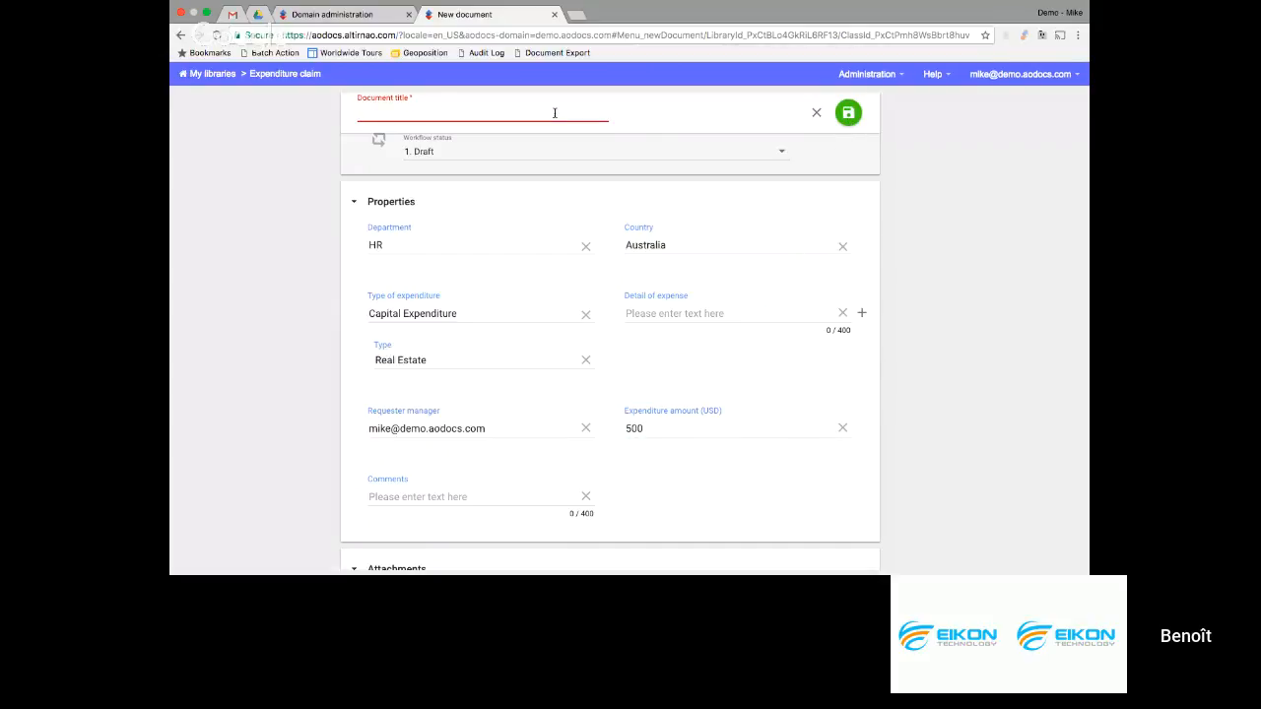
type("Benoit expen")
key("BackSpace")
type("n")
key("BackSpace")
key("BackSpace")
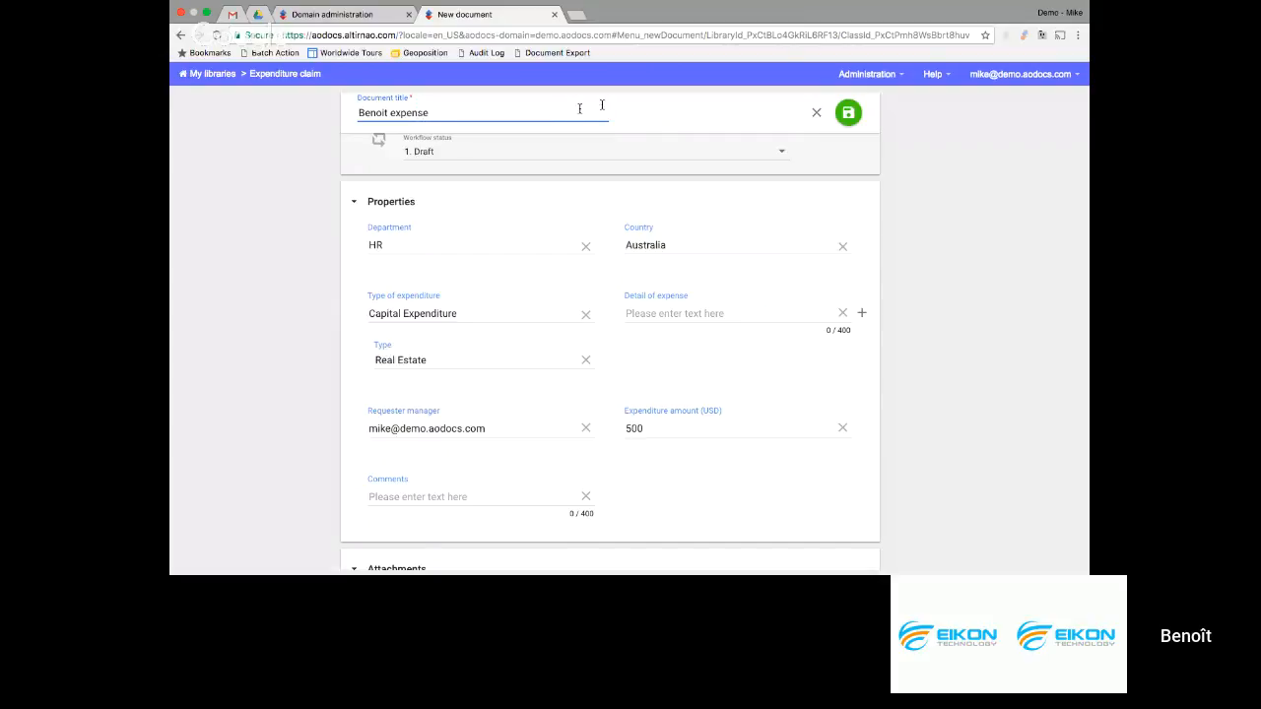
left_click(847, 114)
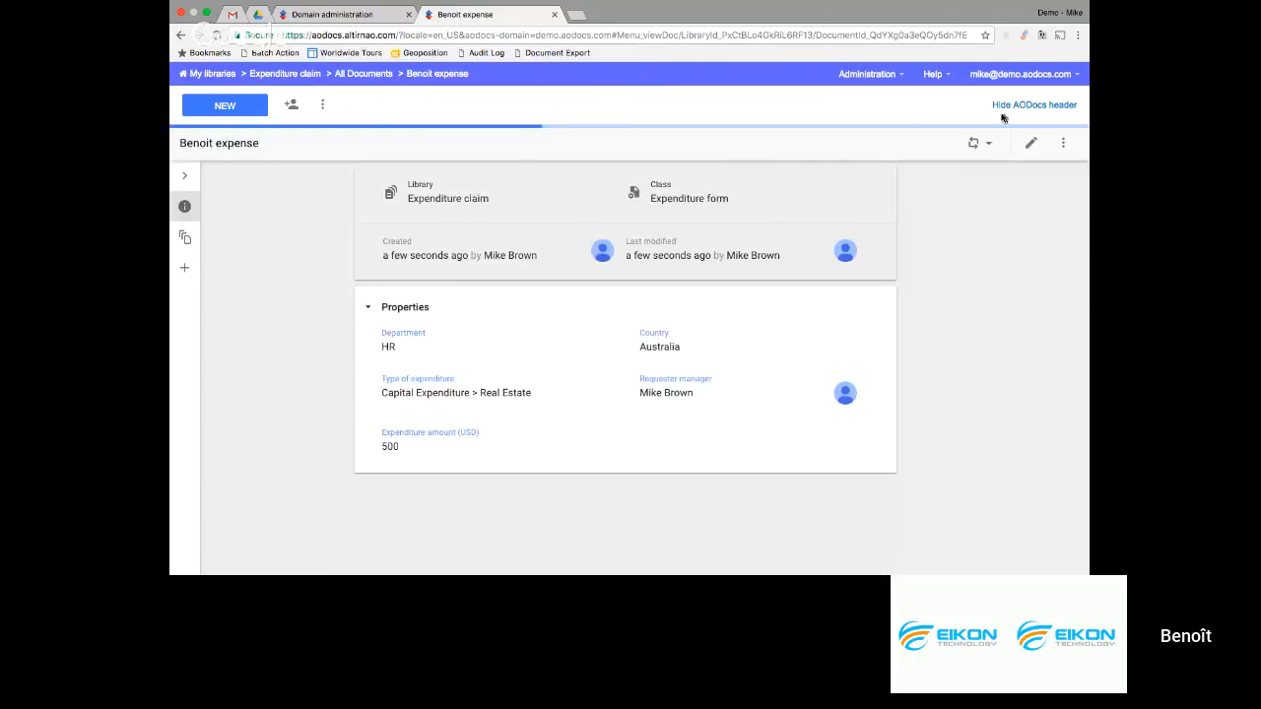
Submit the "Send for approval" workflow action for the saved expense claim without a comment
left_click(987, 146)
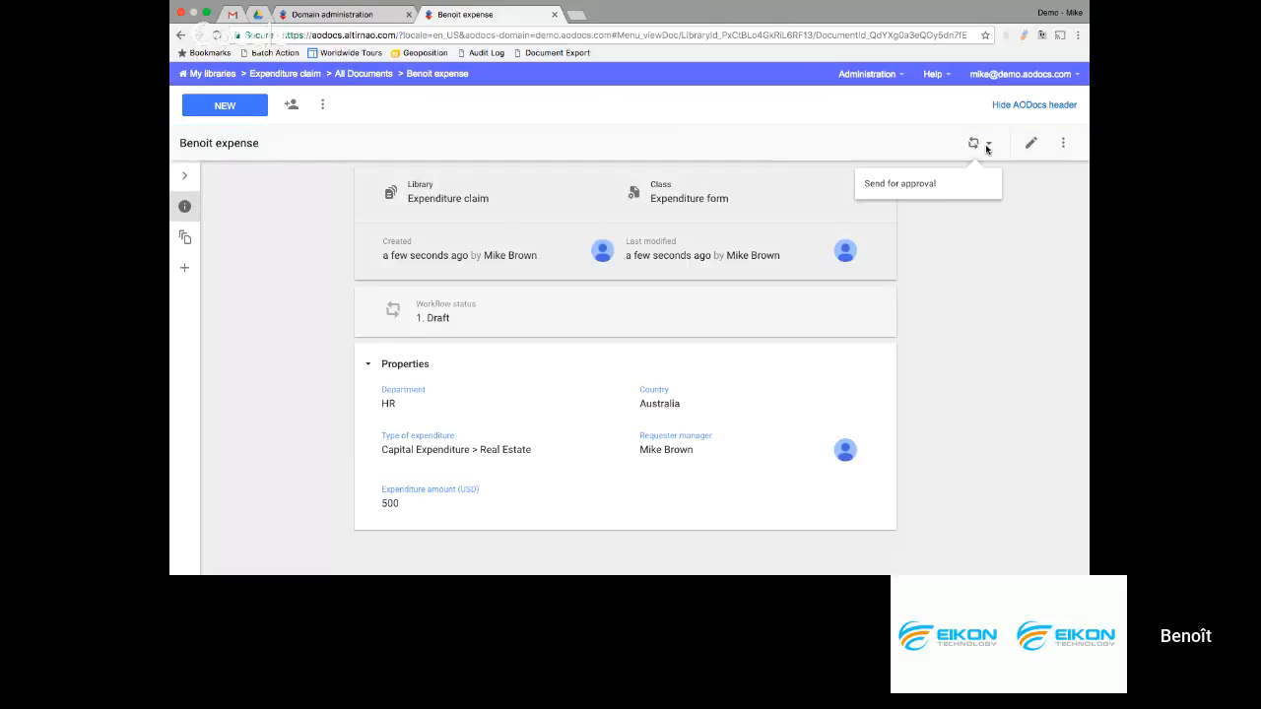
left_click(908, 187)
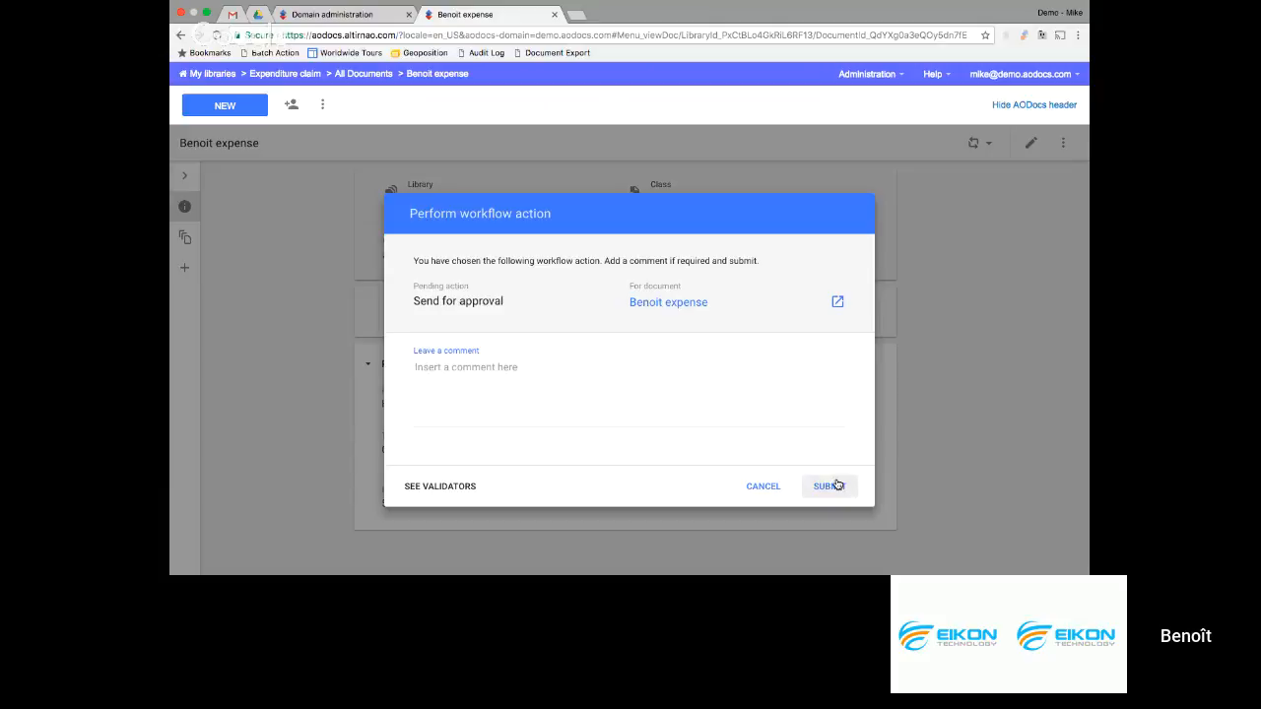
left_click(832, 486)
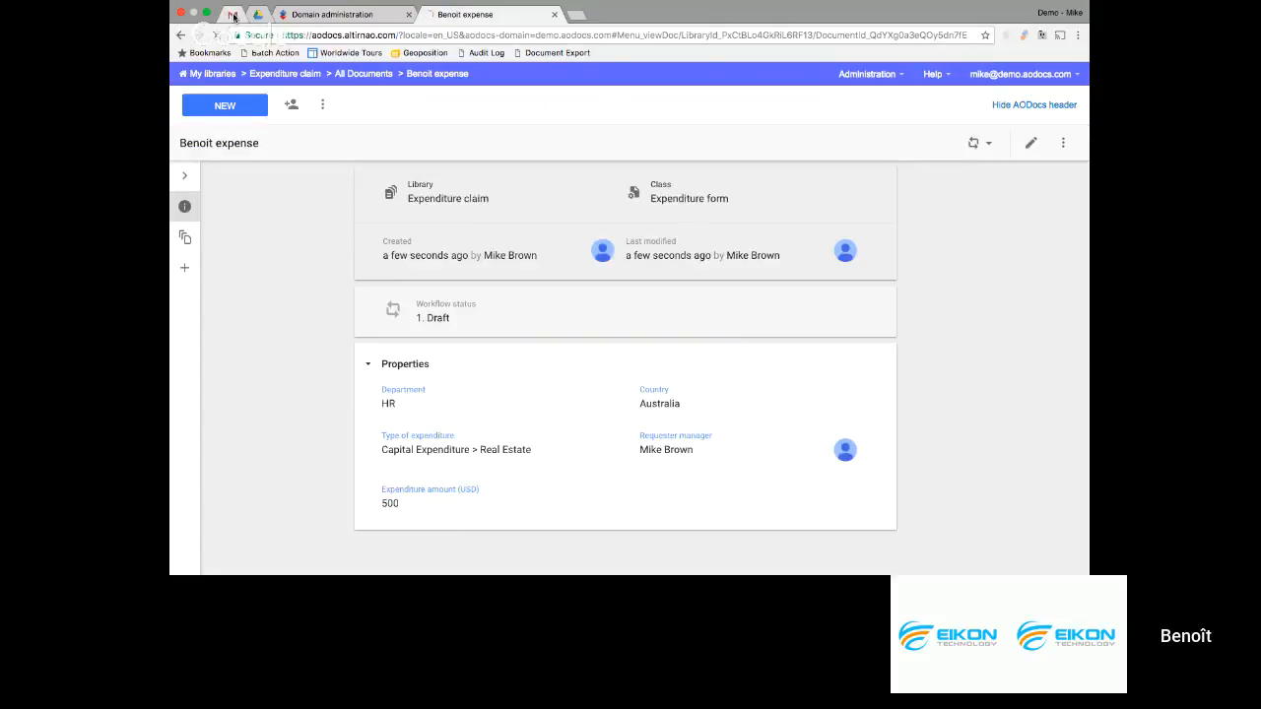
Switch to Gmail, refresh the inbox and review the "New document in 2. Manager validation" notification for the new expense claim
left_click(229, 15)
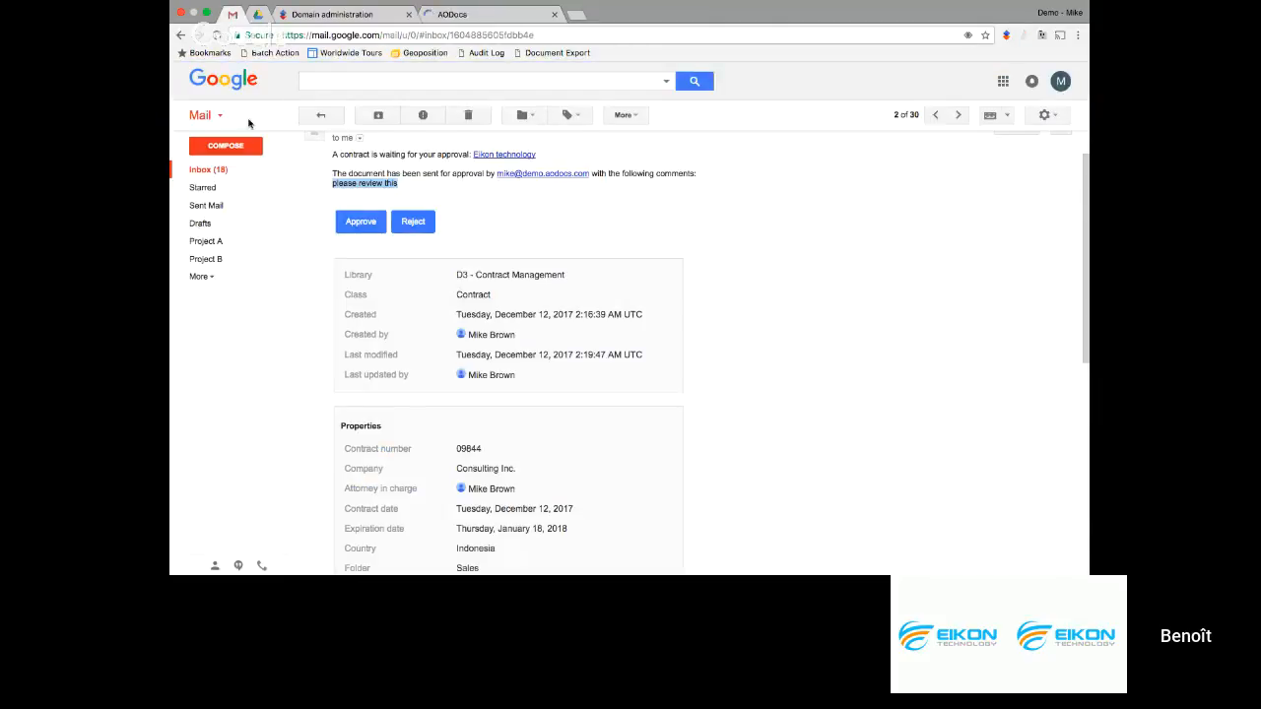
left_click(202, 171)
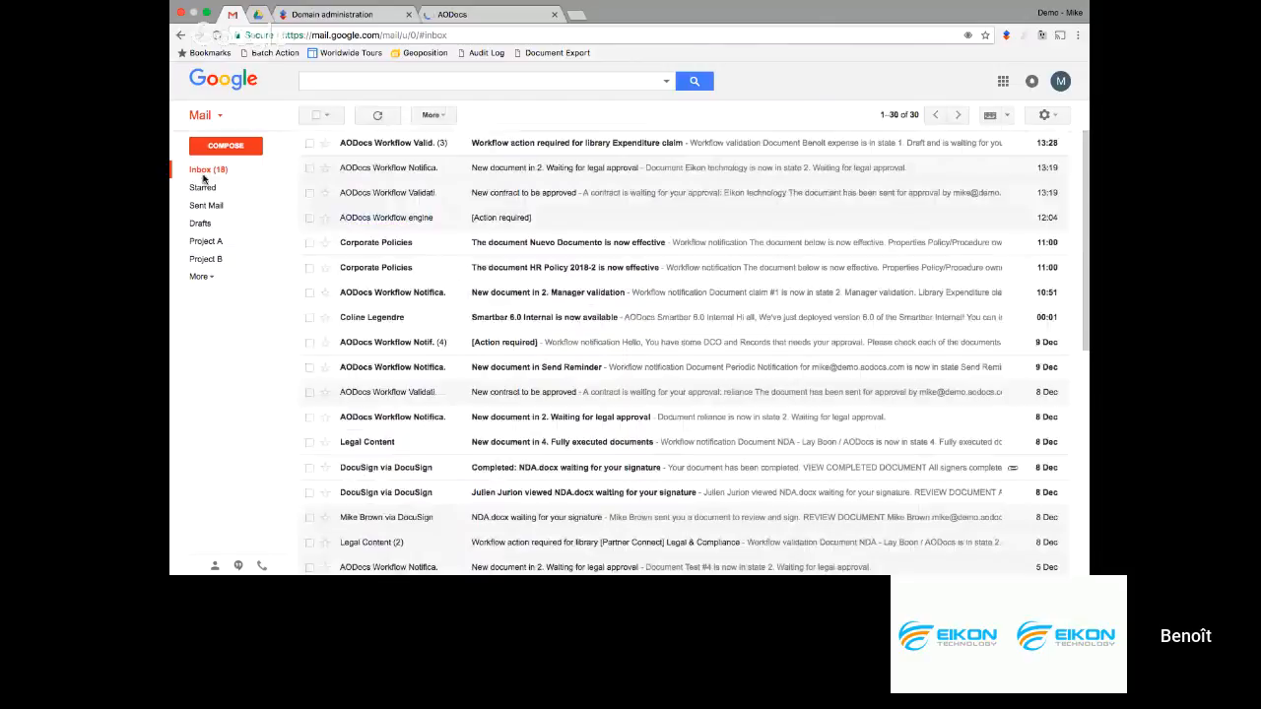
left_click(391, 117)
left_click(535, 146)
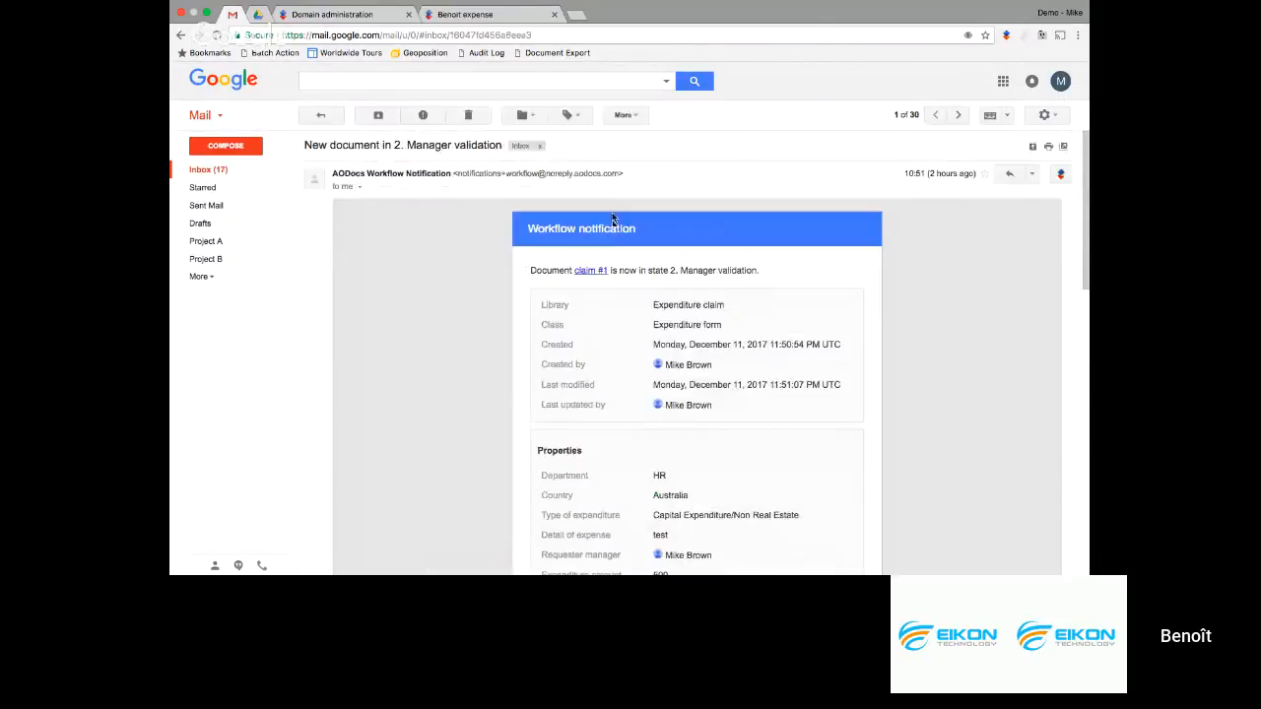
scroll(609, 232, "down", 10)
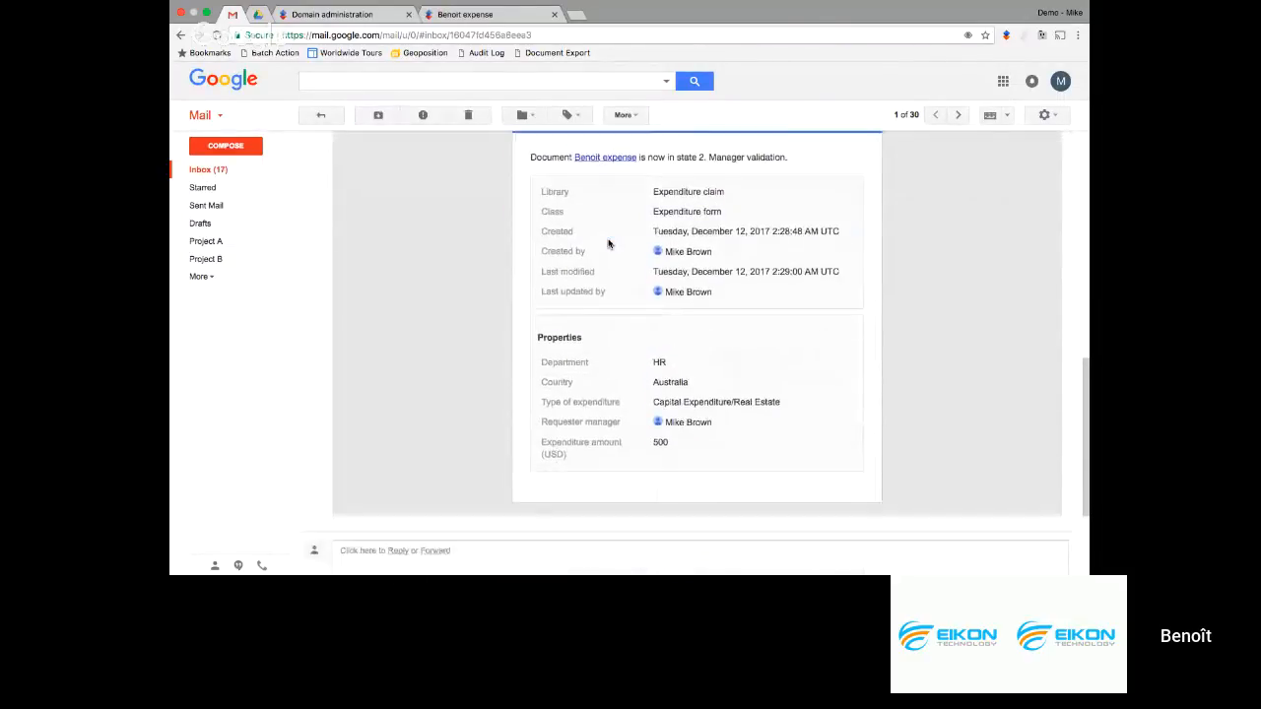
scroll(609, 244, "down", 3)
scroll(608, 243, "up", 5)
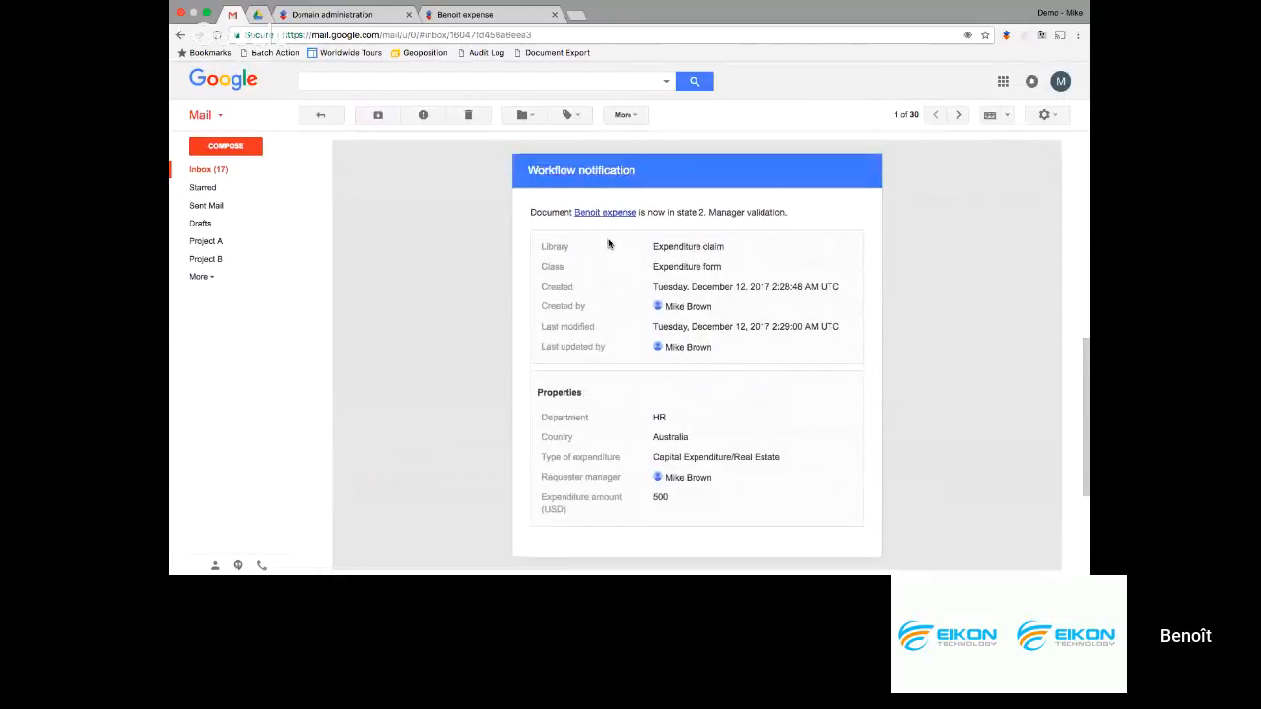